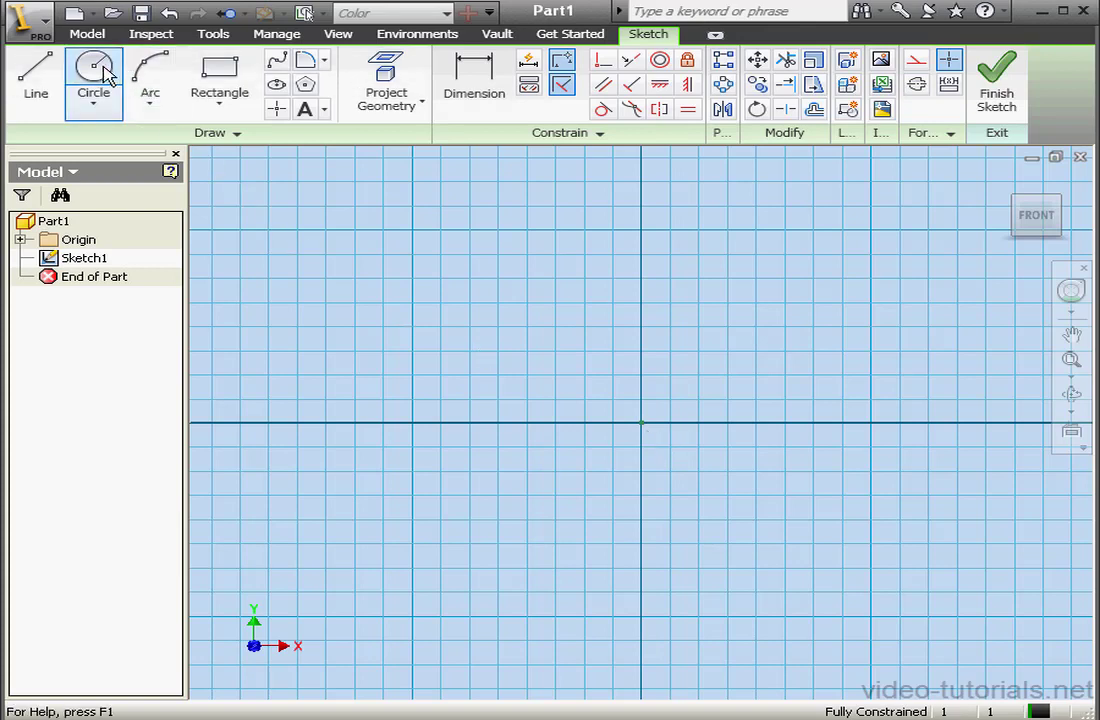
Draw a smaller inner circle and a larger outer circle, both centred on the sketch origin.
{"action": "left_click", "coordinate": [100, 72]}
{"action": "left_click", "coordinate": [641, 423]}
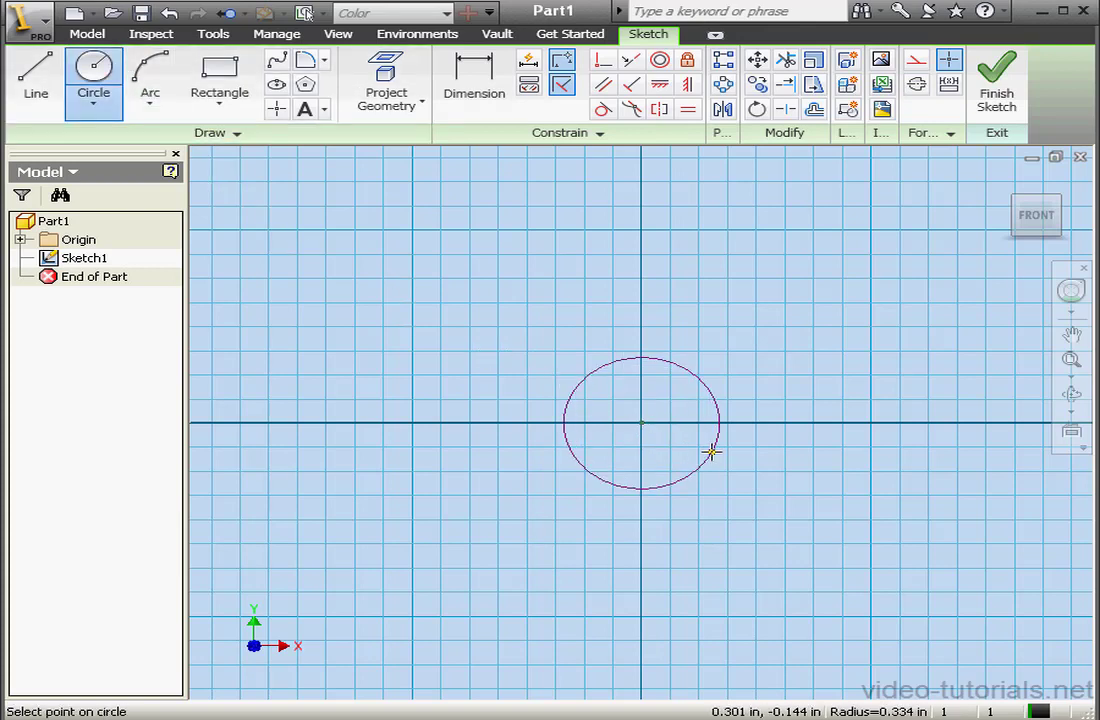
{"action": "left_click", "coordinate": [719, 452]}
{"action": "left_click", "coordinate": [642, 424]}
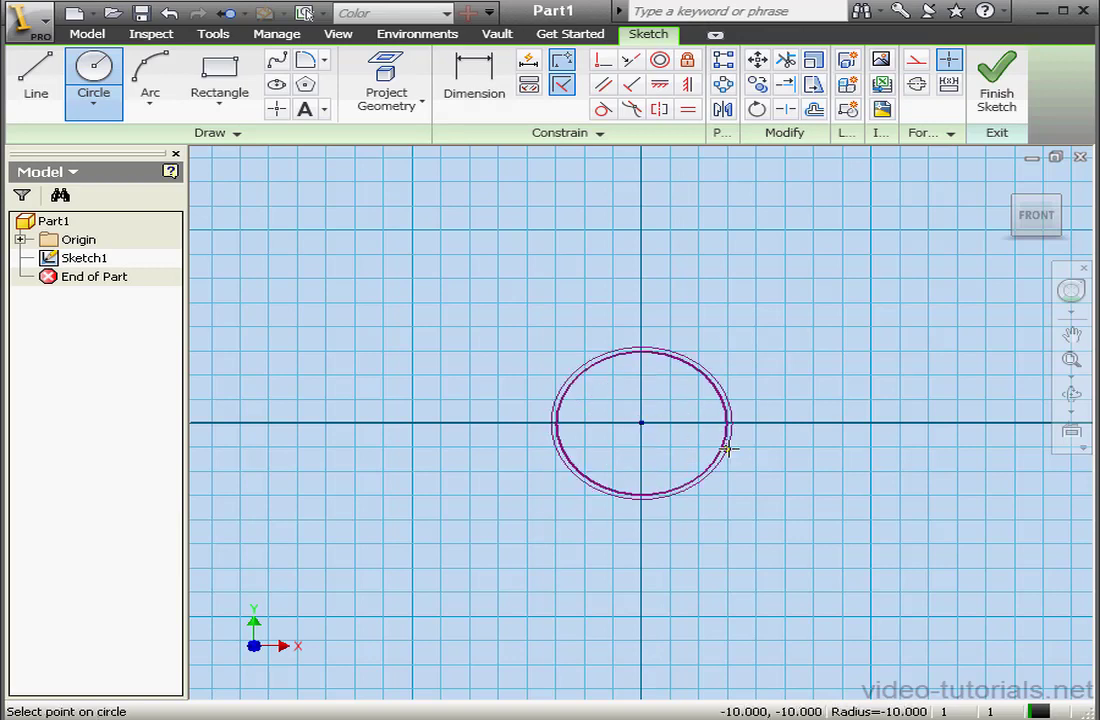
{"action": "left_click", "coordinate": [776, 457]}
{"action": "right_click", "coordinate": [790, 458]}
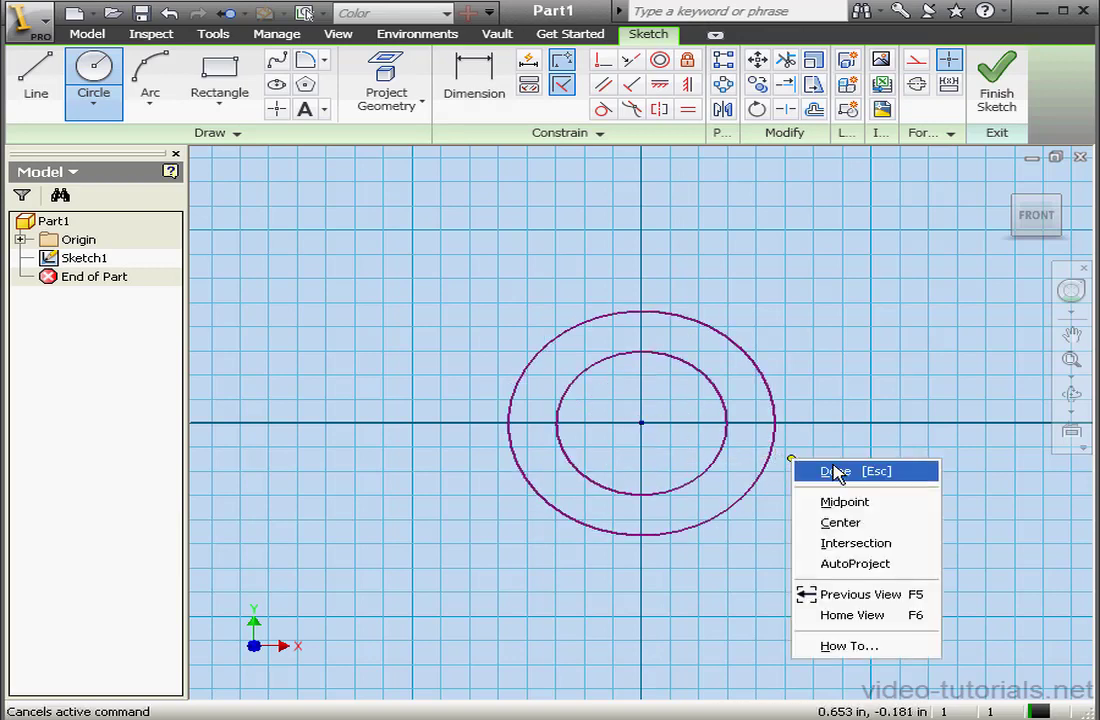
{"action": "left_click", "coordinate": [834, 469]}
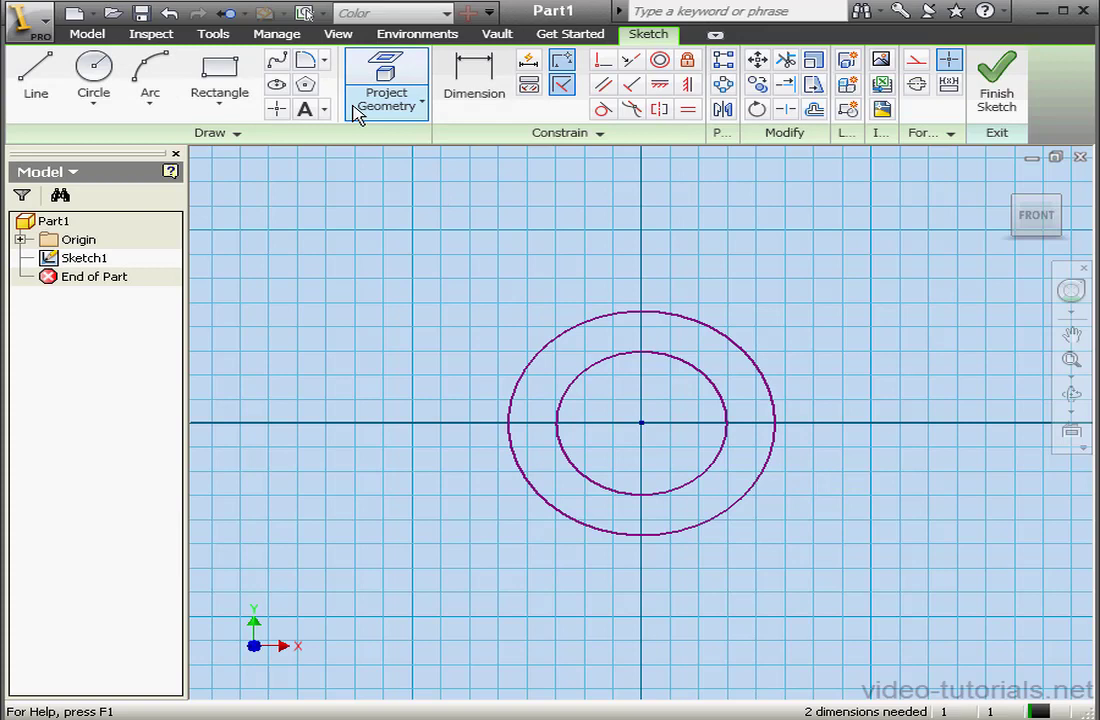
Draw a circumscribed six-sided polygon centred on the origin inside the inner circle.
{"action": "left_click", "coordinate": [305, 84]}
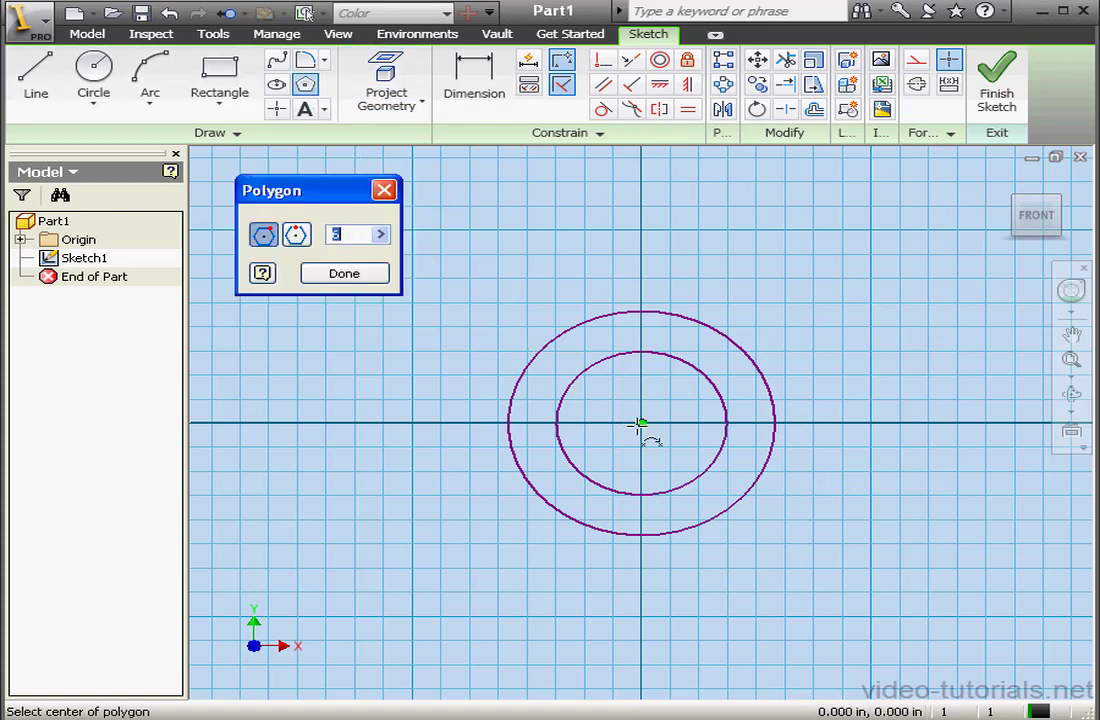
{"action": "left_click", "coordinate": [296, 236]}
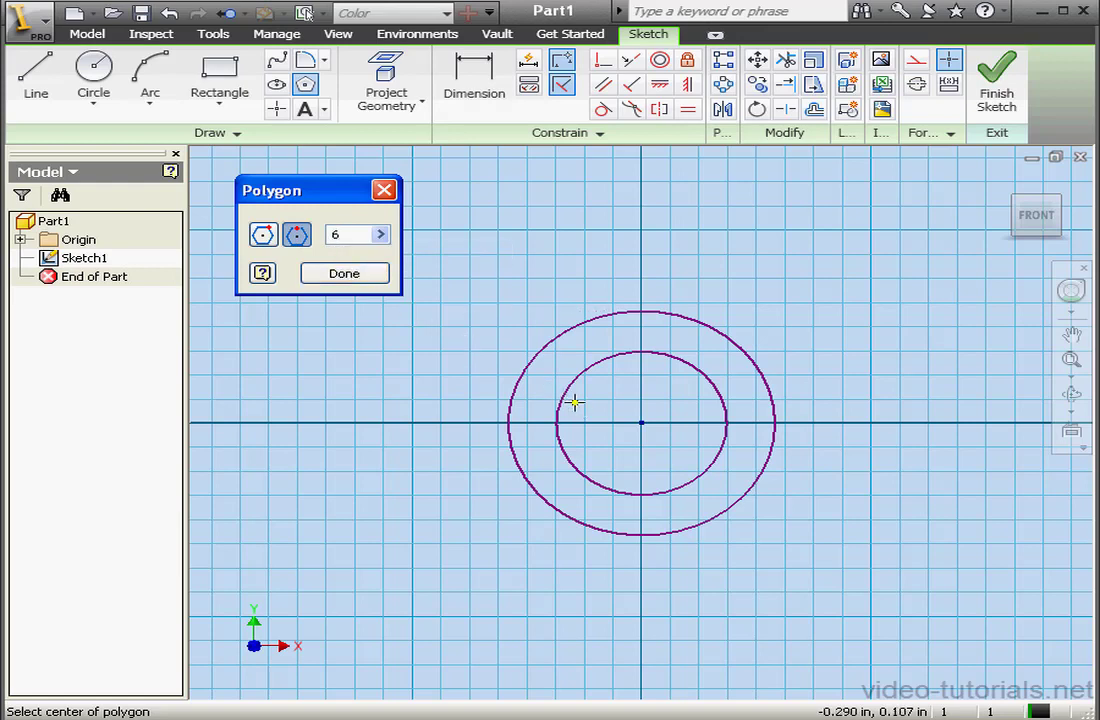
{"action": "left_click", "coordinate": [641, 422]}
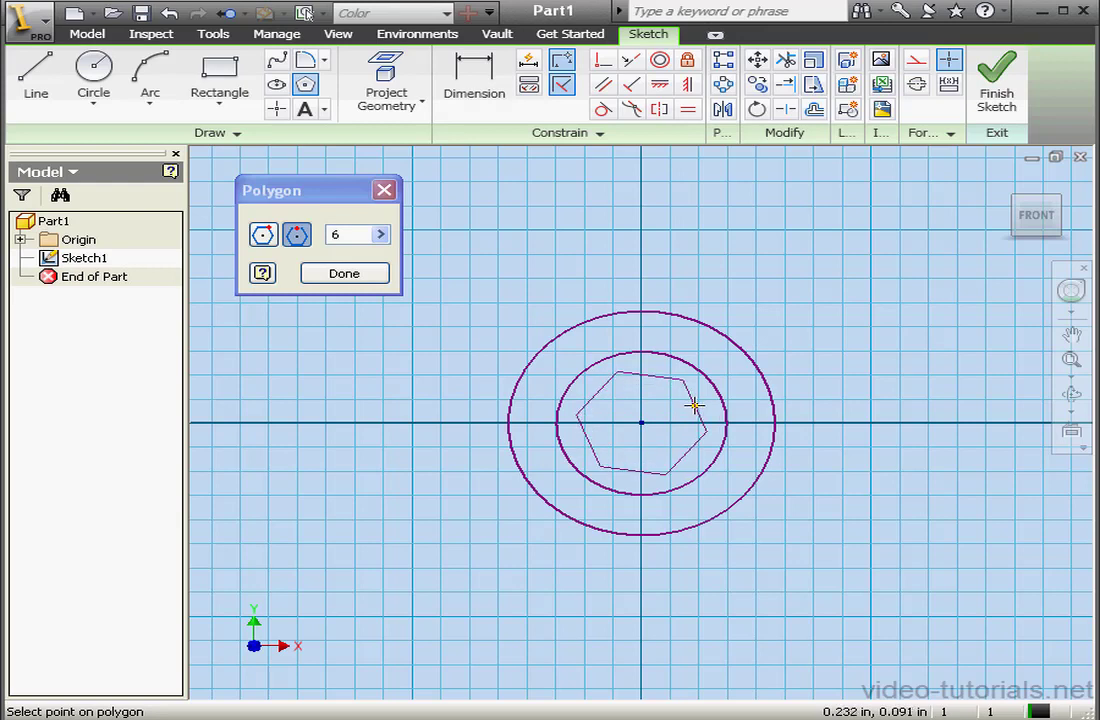
{"action": "left_click", "coordinate": [695, 405]}
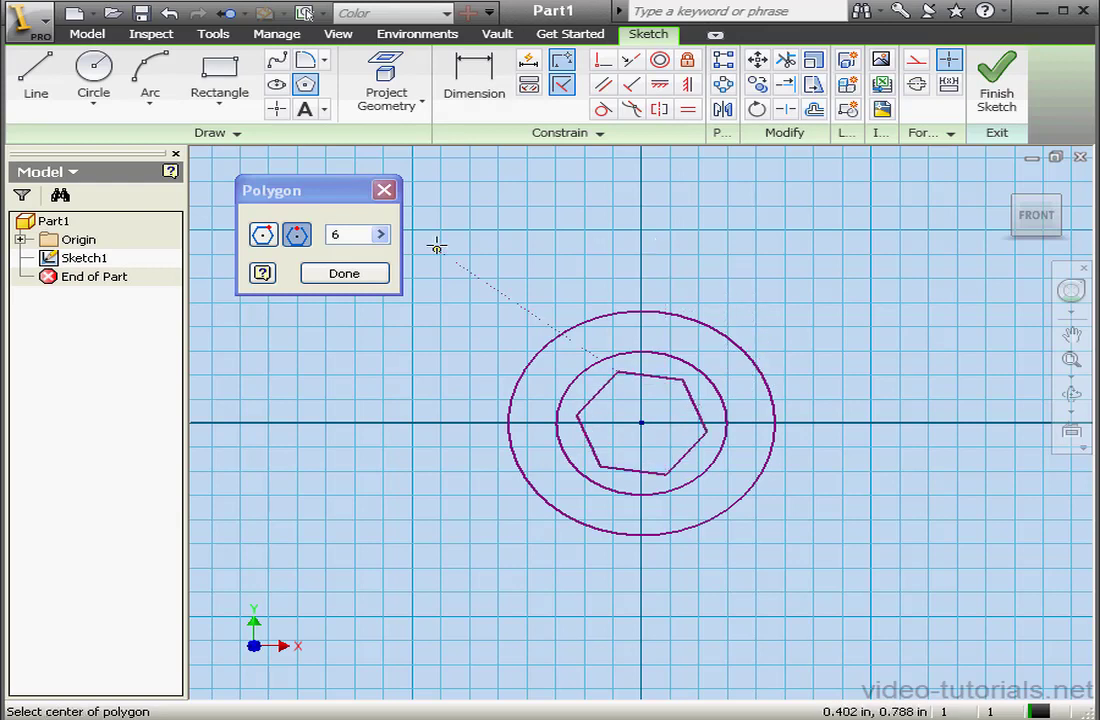
{"action": "left_click", "coordinate": [368, 274]}
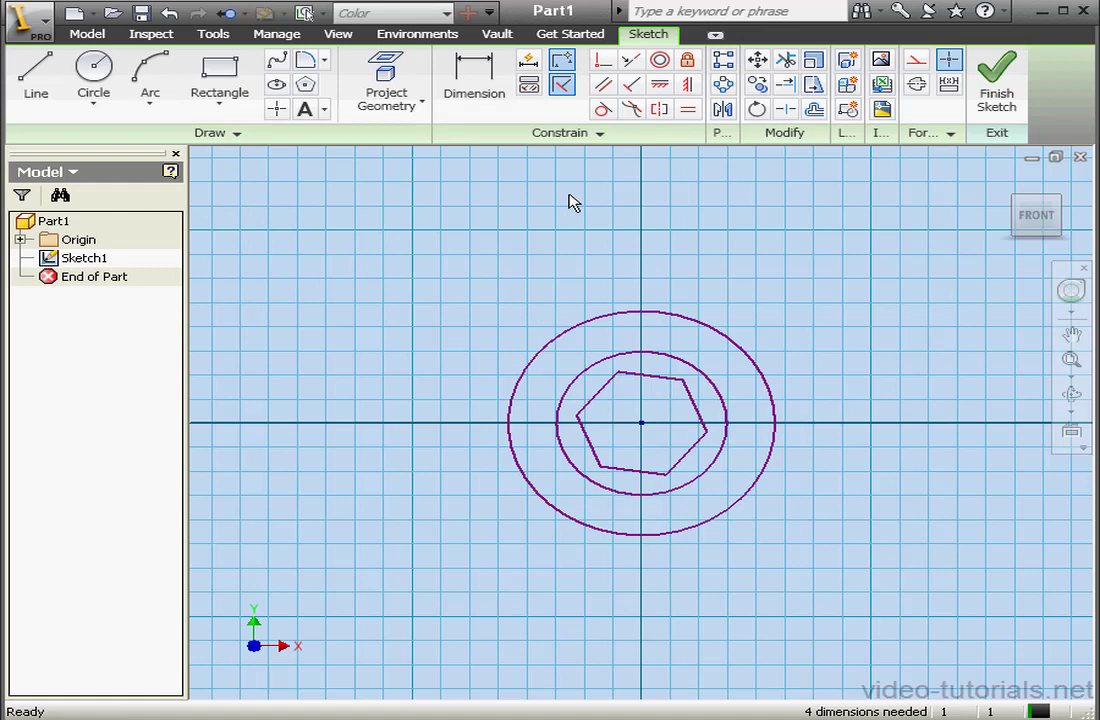
Dimension the hexagon's opposite flats to .312 across.
{"action": "left_click", "coordinate": [474, 80]}
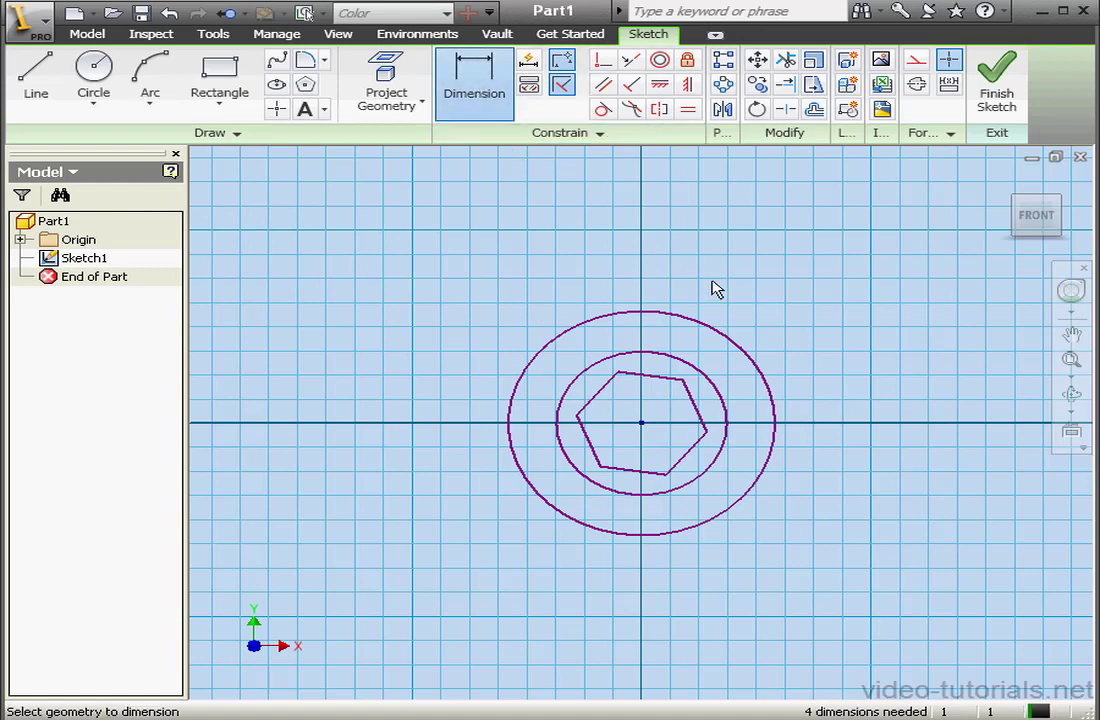
{"action": "left_click", "coordinate": [675, 381]}
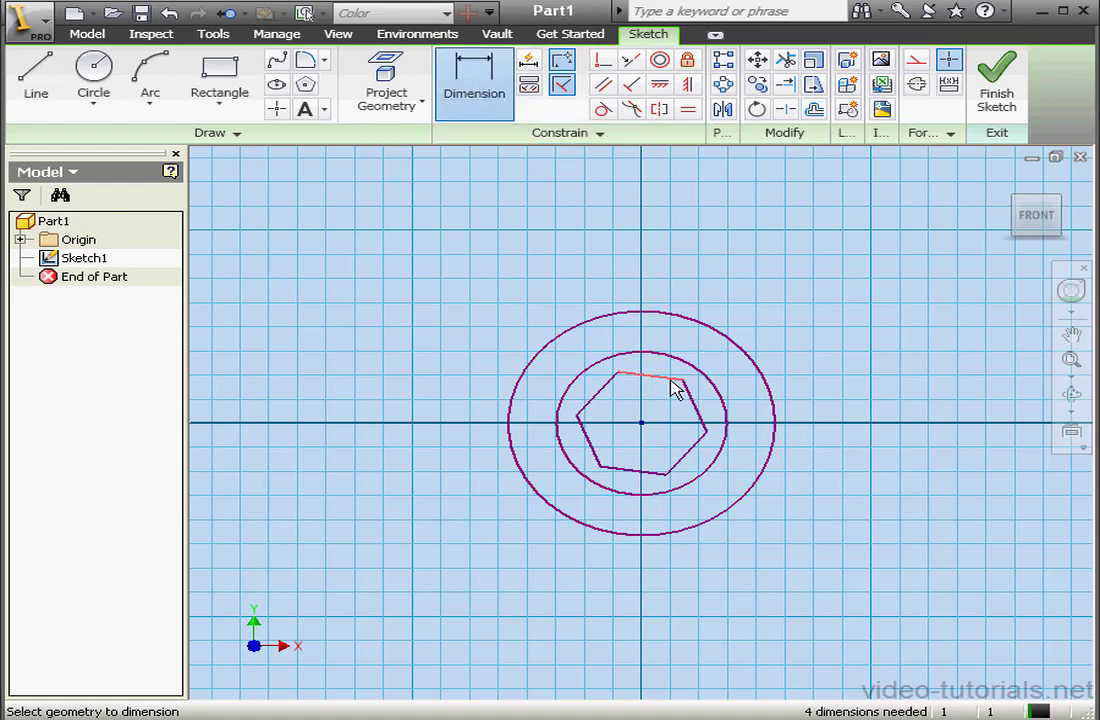
{"action": "left_click", "coordinate": [656, 480]}
{"action": "left_click", "coordinate": [803, 470]}
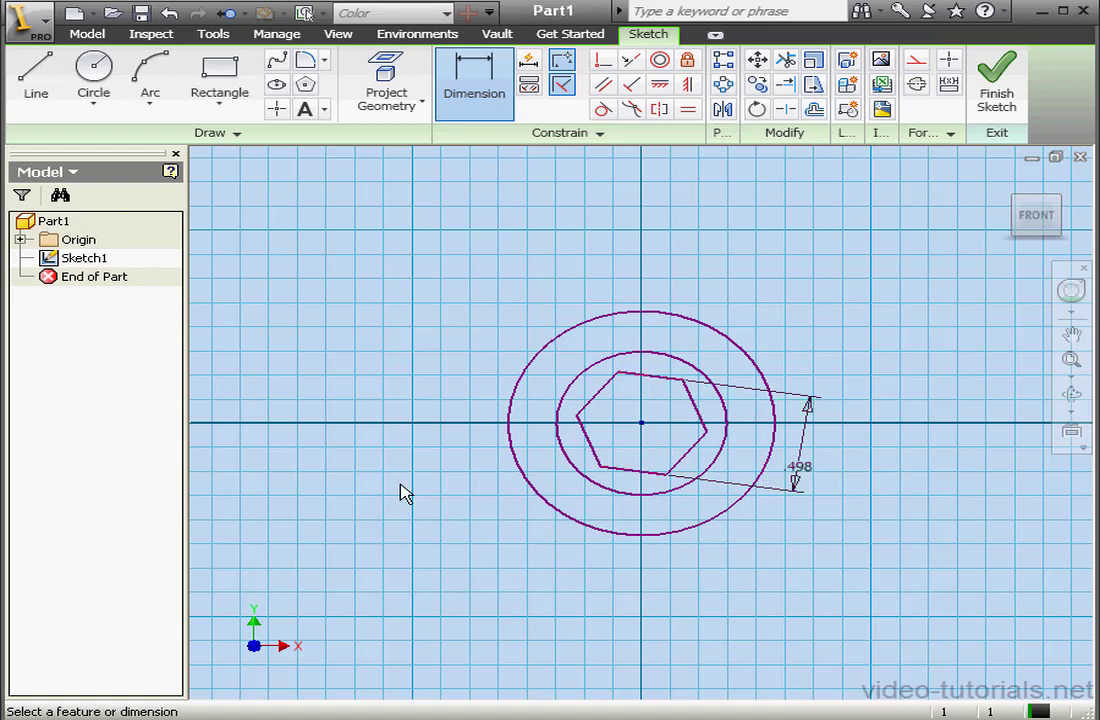
{"action": "mouse_move", "coordinate": [61, 432]}
{"action": "left_mouse_down"}
{"action": "mouse_move", "coordinate": [750, 283]}
{"action": "mouse_move", "coordinate": [709, 306]}
{"action": "left_mouse_up"}
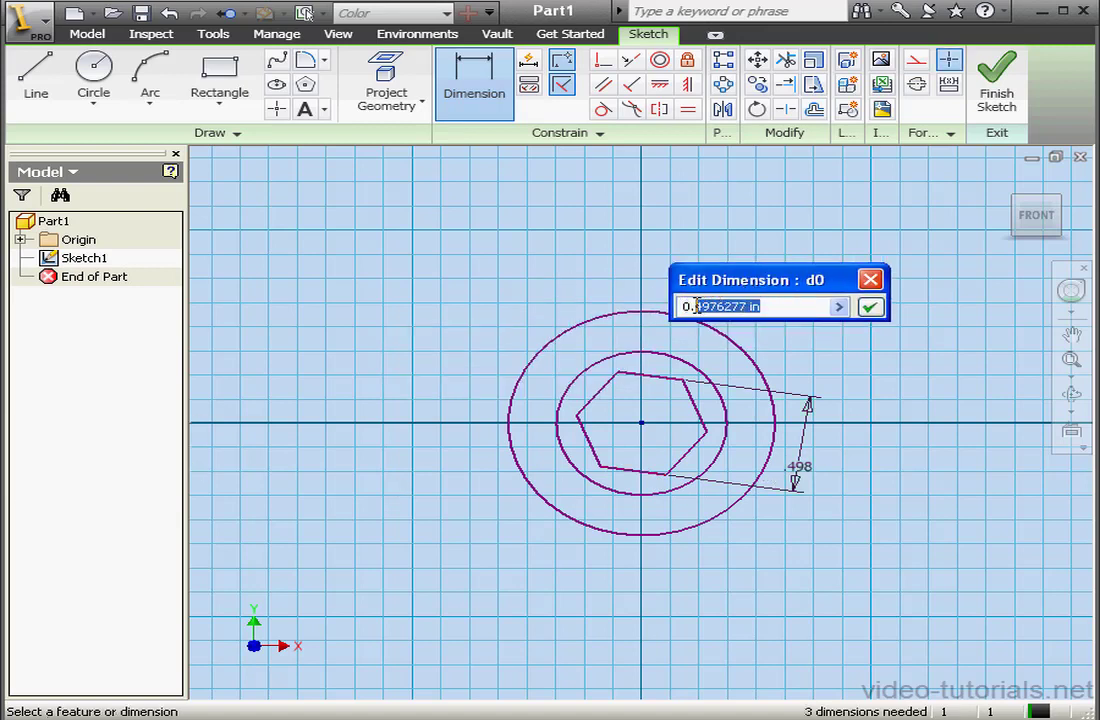
{"action": "type", "text": "312"}
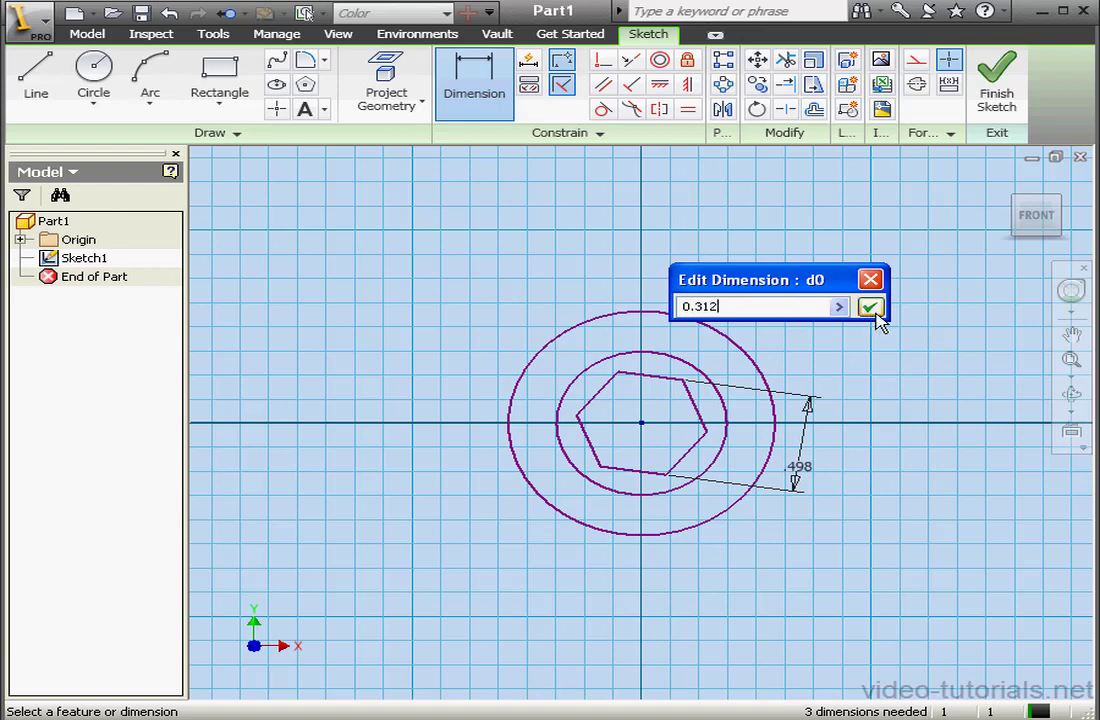
{"action": "left_click", "coordinate": [869, 307]}
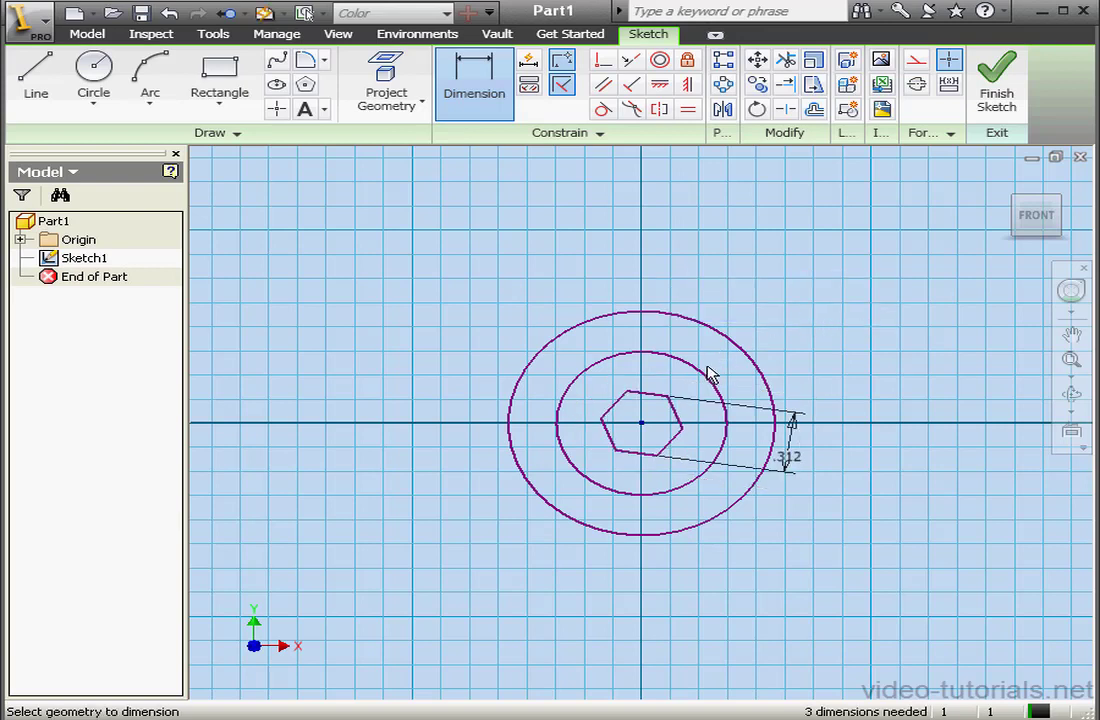
Dimension the inner circle to a .375 diameter.
{"action": "left_click", "coordinate": [700, 380]}
{"action": "left_click", "coordinate": [793, 302]}
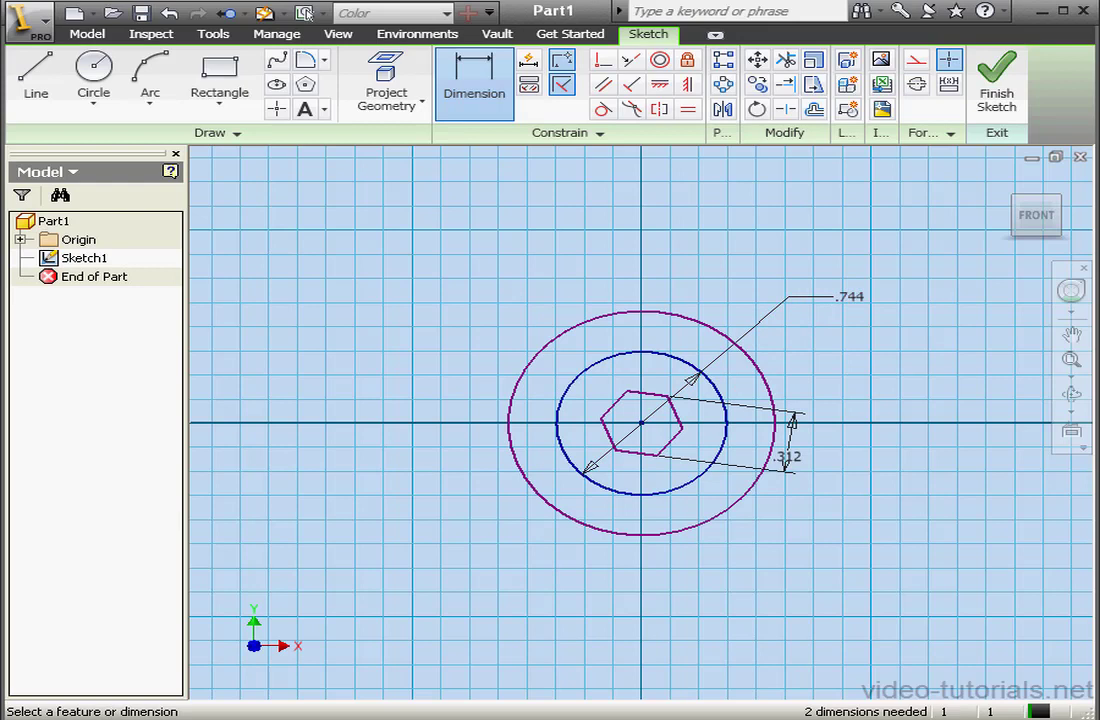
{"action": "left_click_drag", "start_coordinate": [845, 280], "coordinate": [785, 281]}
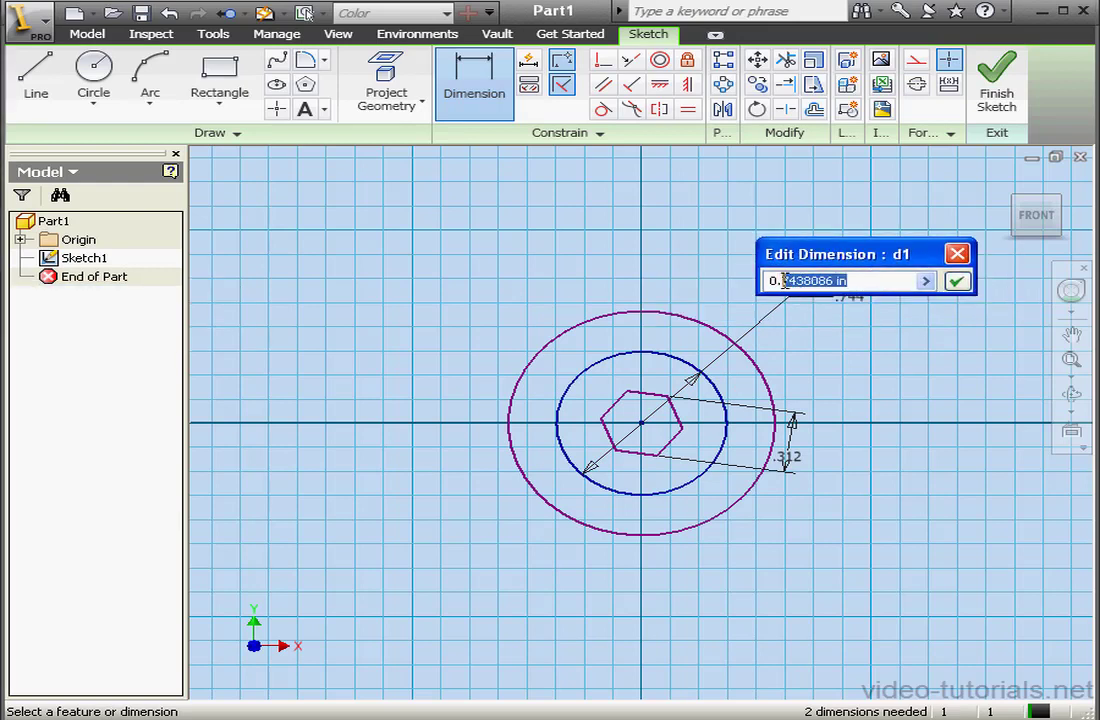
{"action": "type", "text": "375"}
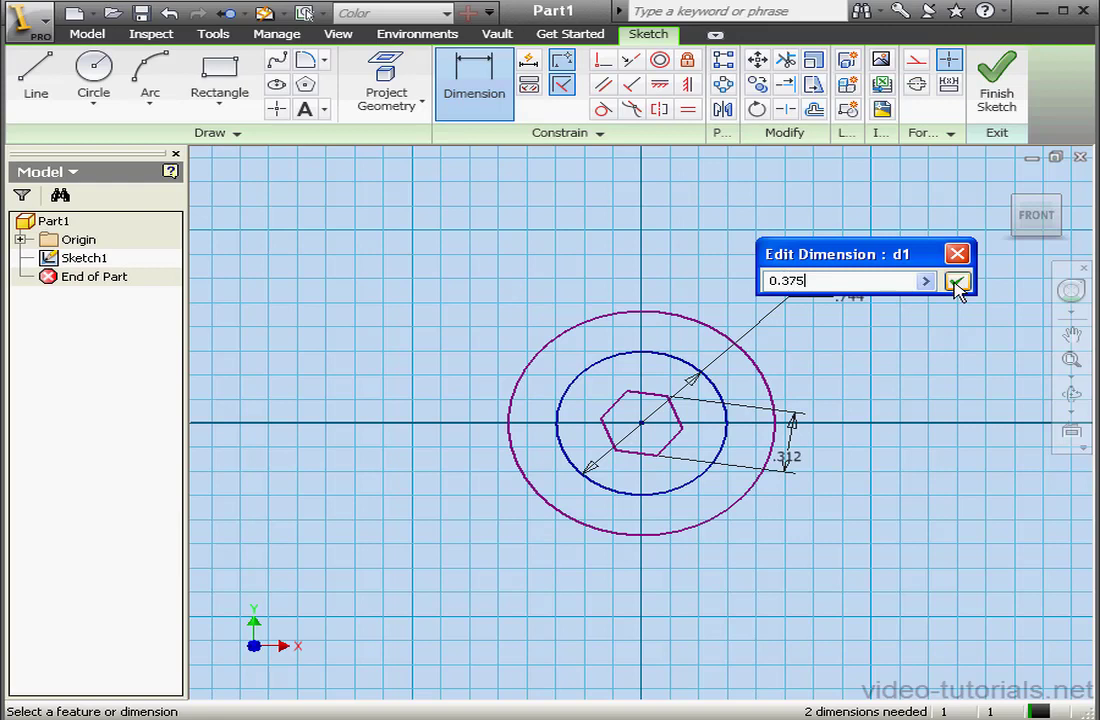
{"action": "left_click", "coordinate": [956, 281]}
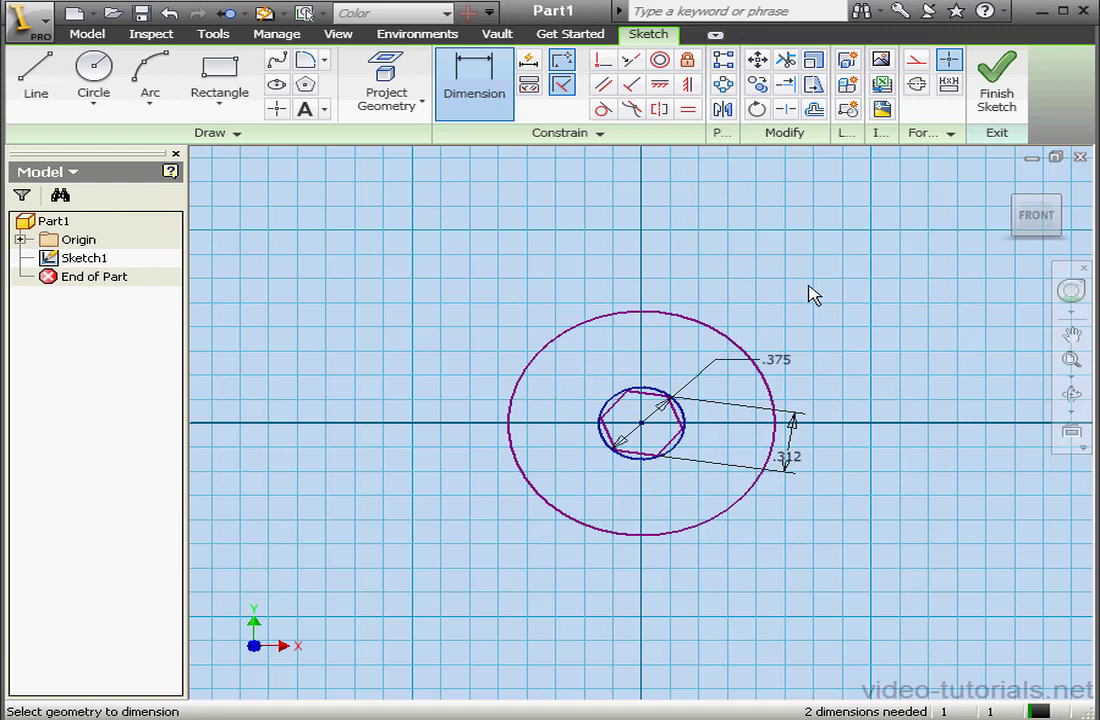
Dimension the outer circle to a .5625 diameter.
{"action": "left_click", "coordinate": [737, 340]}
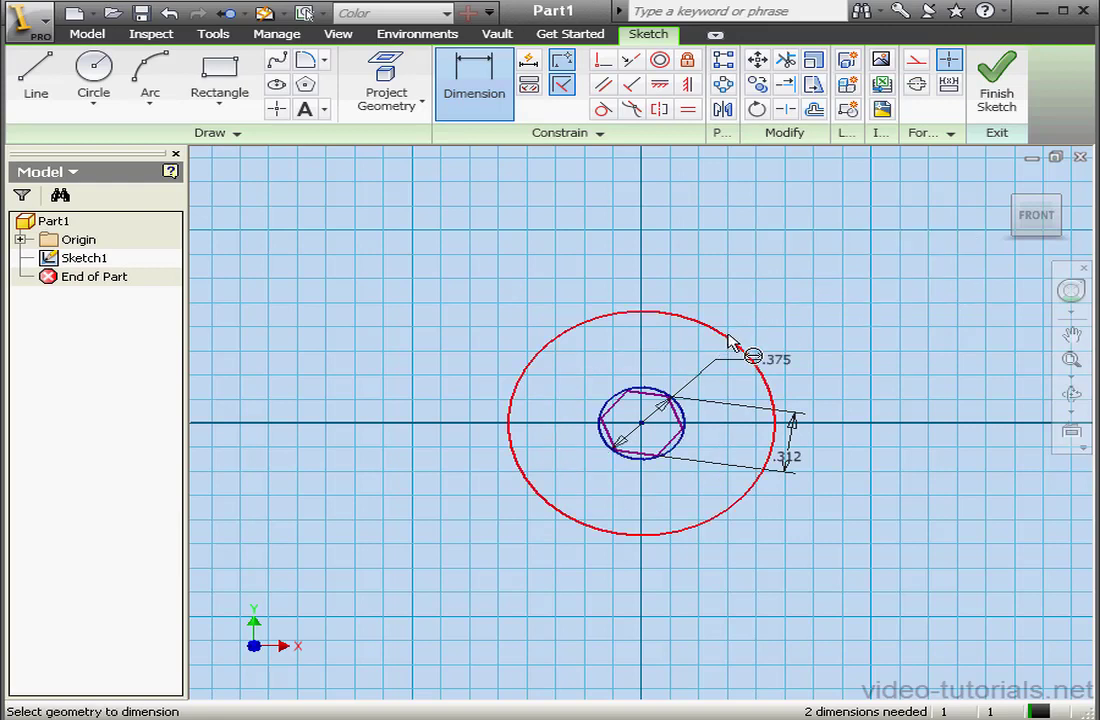
{"action": "left_click", "coordinate": [790, 295]}
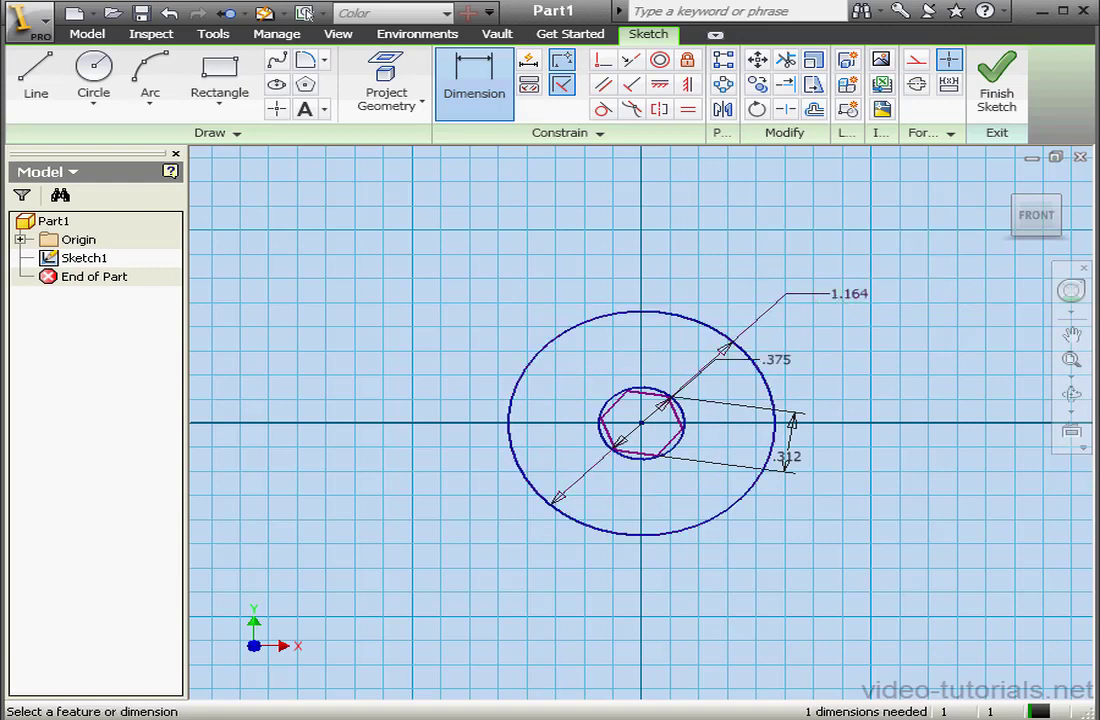
{"action": "left_click_drag", "start_coordinate": [776, 296], "coordinate": [705, 299]}
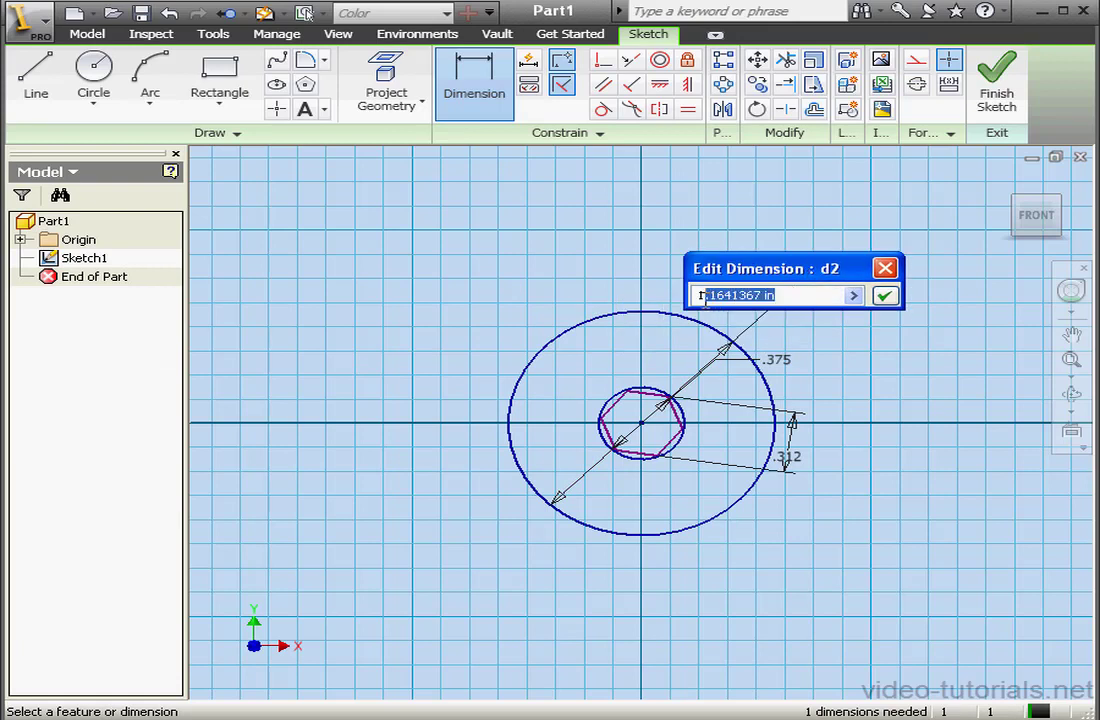
{"action": "type", "text": ".5625"}
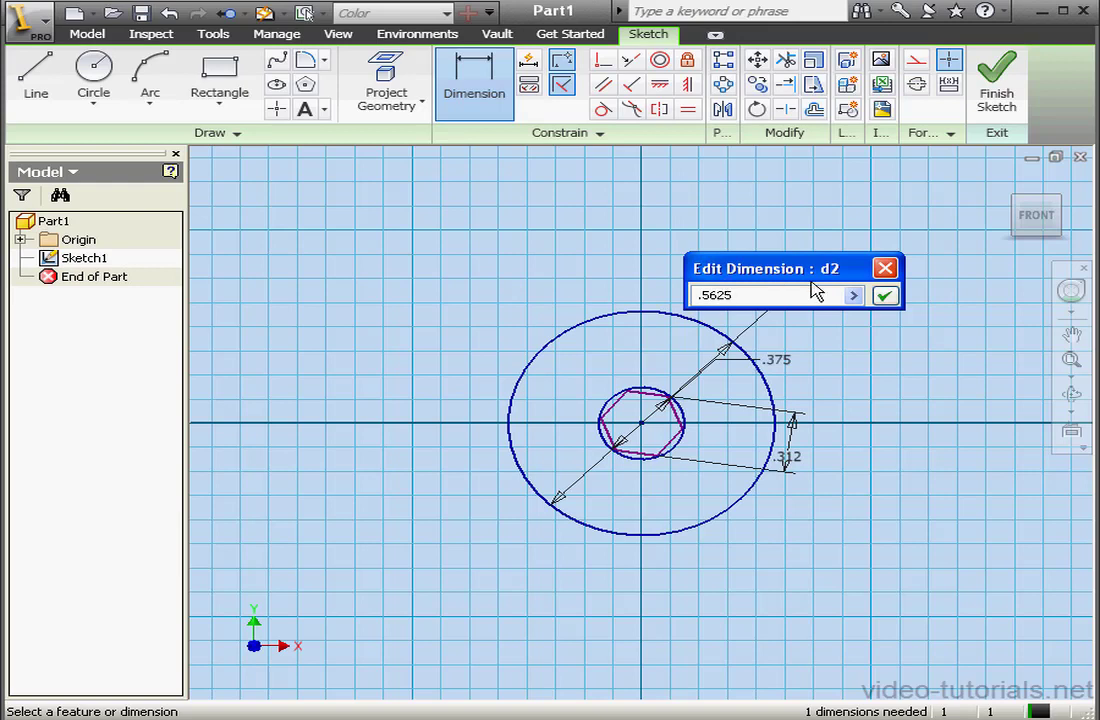
{"action": "left_click", "coordinate": [884, 295]}
{"action": "scroll", "coordinate": [672, 447], "scroll_direction": "down", "scroll_amount": 1}
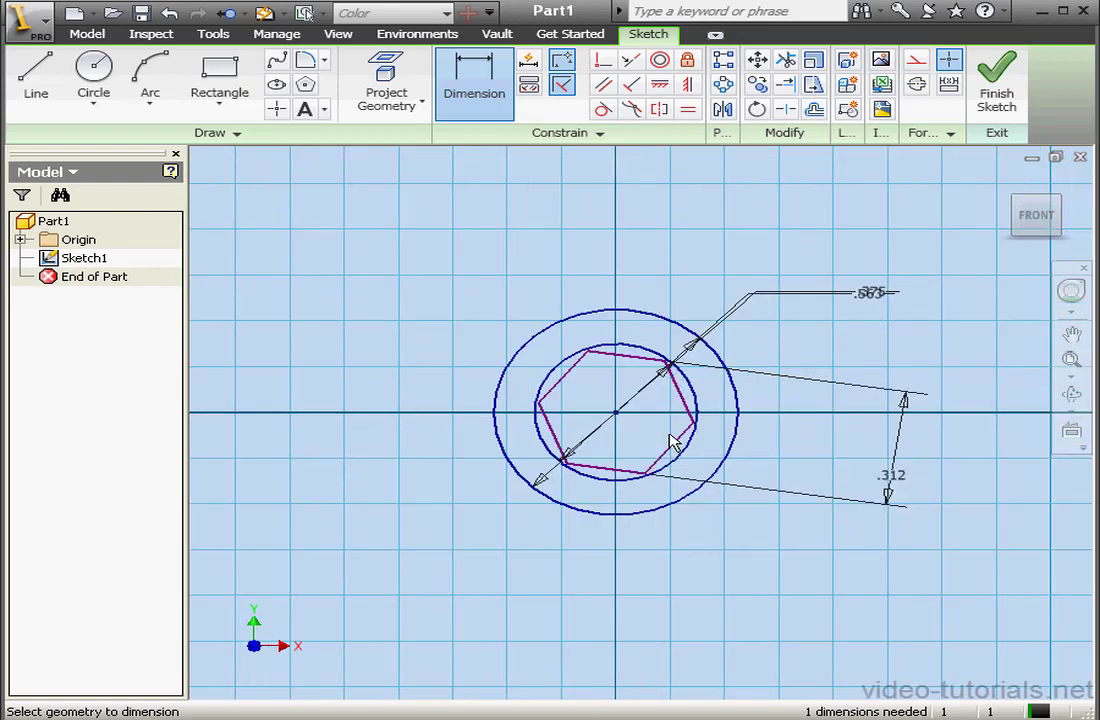
{"action": "scroll", "coordinate": [672, 447], "scroll_direction": "down", "scroll_amount": 2}
{"action": "scroll", "coordinate": [670, 442], "scroll_direction": "up", "scroll_amount": 1}
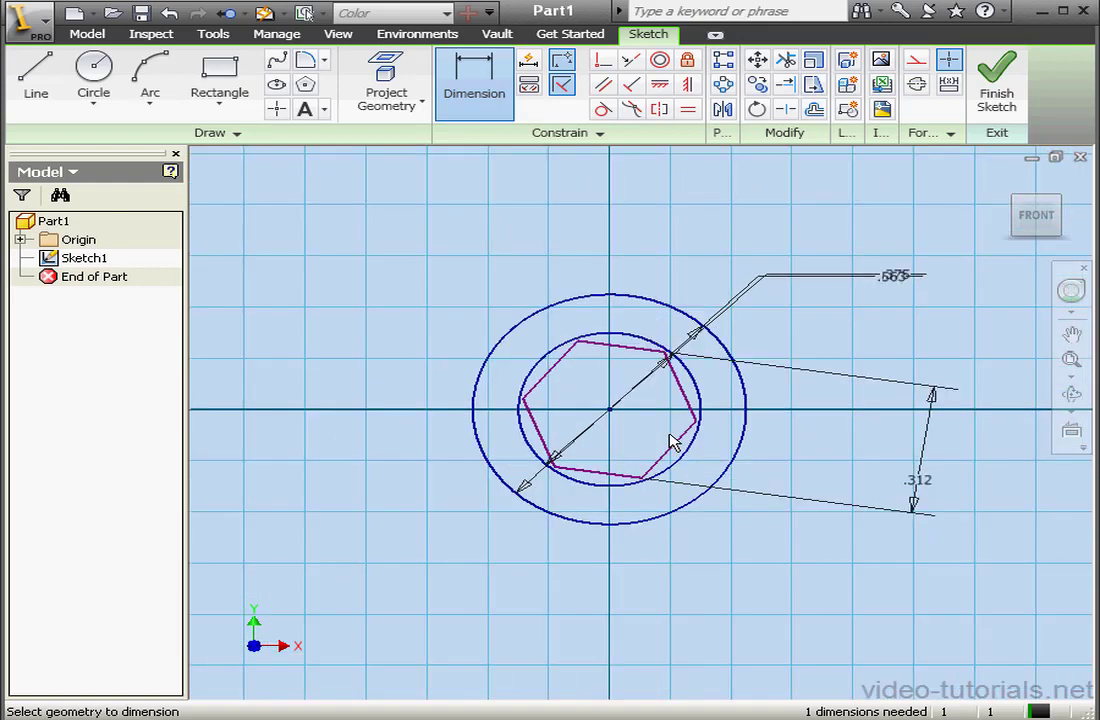
End dimensioning and reposition the .375 and .312 dimensions neatly around the sketch.
{"action": "right_click", "coordinate": [855, 318]}
{"action": "left_click", "coordinate": [910, 326]}
{"action": "left_click_drag", "start_coordinate": [896, 277], "coordinate": [476, 259]}
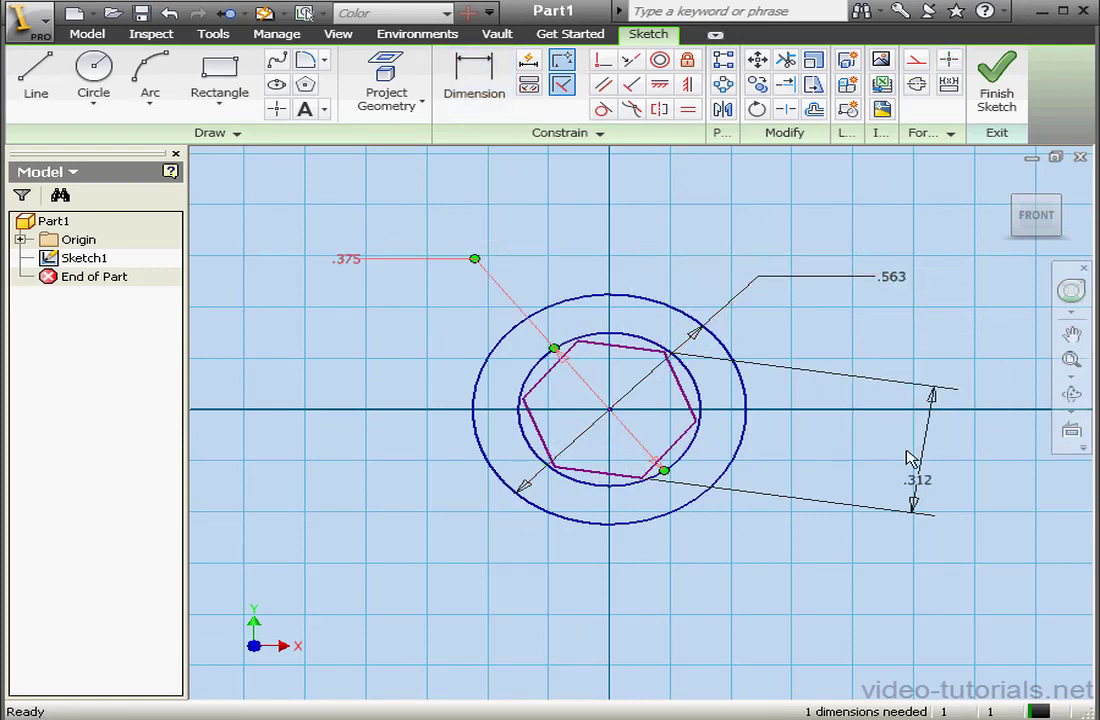
{"action": "left_click_drag", "start_coordinate": [910, 458], "coordinate": [803, 483]}
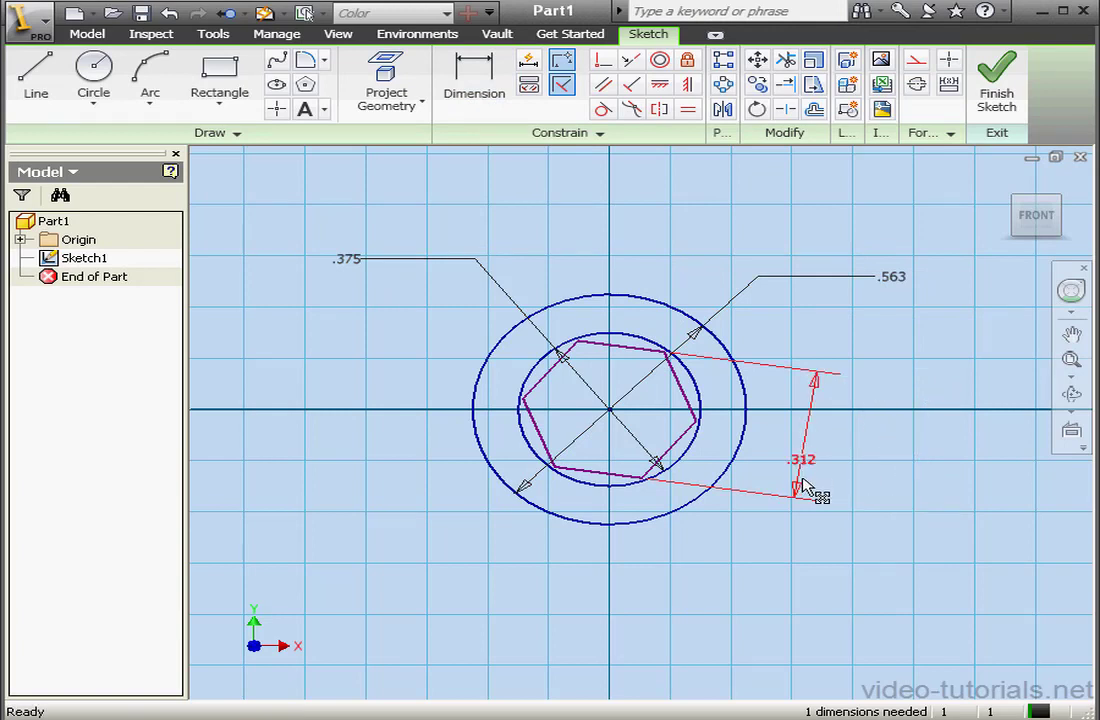
Constrain the hexagon's flat horizontal to fully constrain the sketch, then finish it.
{"action": "left_click", "coordinate": [659, 84]}
{"action": "left_click", "coordinate": [697, 430]}
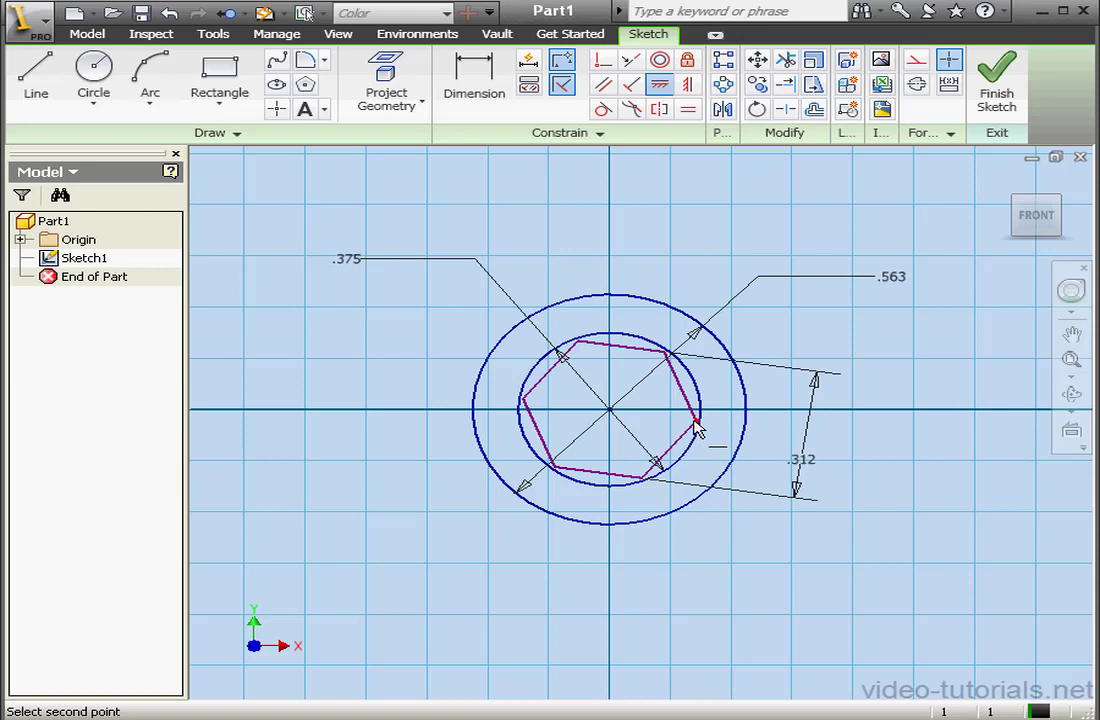
{"action": "left_click", "coordinate": [614, 420]}
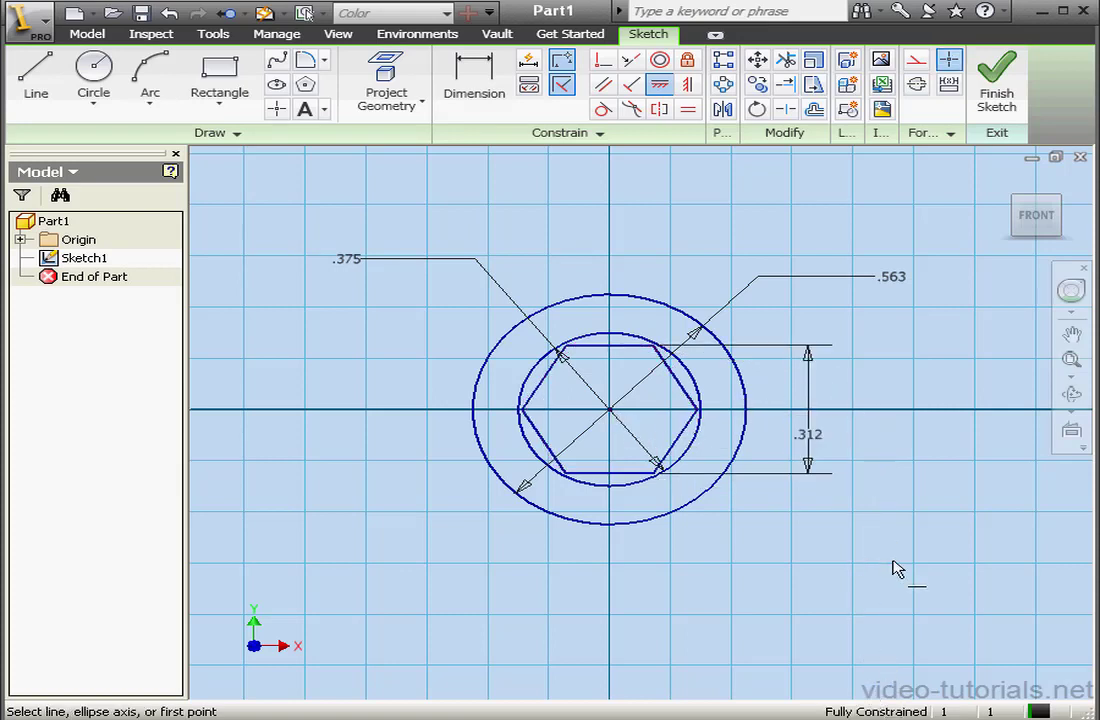
{"action": "left_click", "coordinate": [998, 95]}
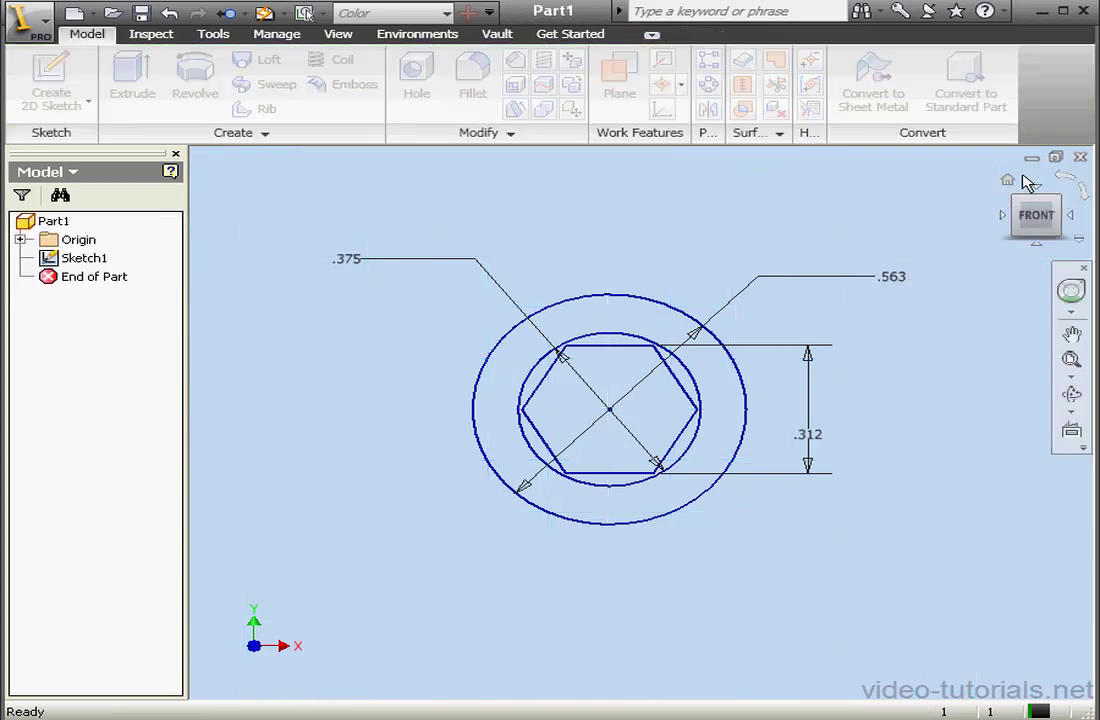
Extrude the outer ring and hexagon regions together .375 in into a solid head cylinder.
{"action": "left_click", "coordinate": [1007, 180]}
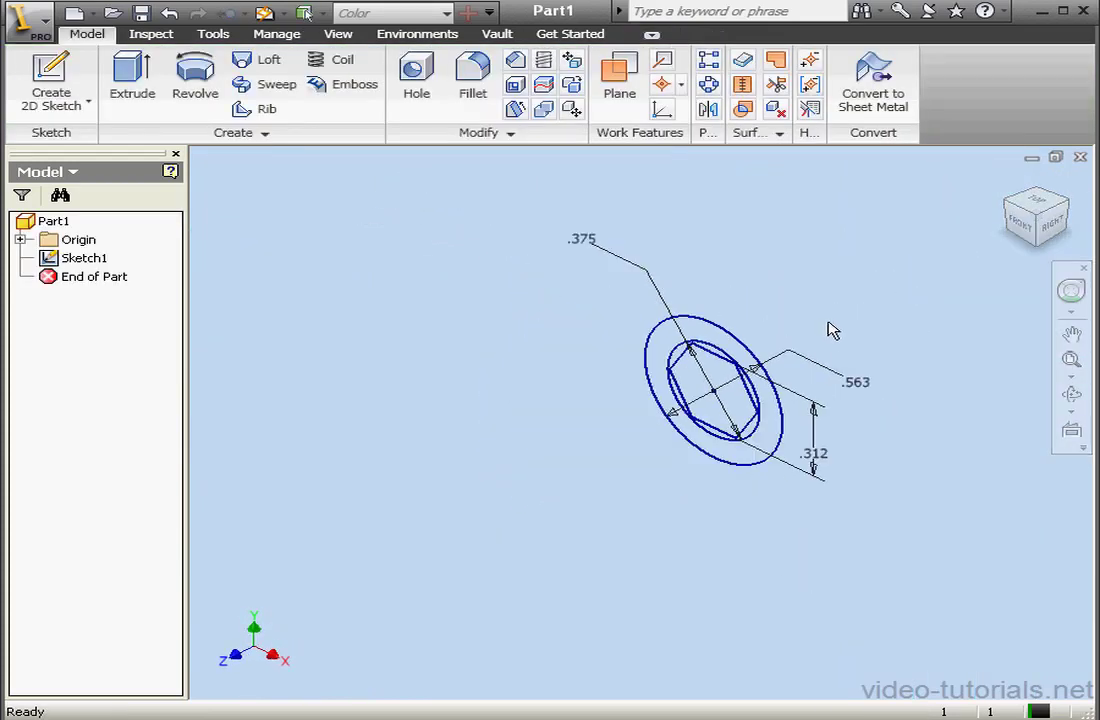
{"action": "left_click", "coordinate": [132, 75]}
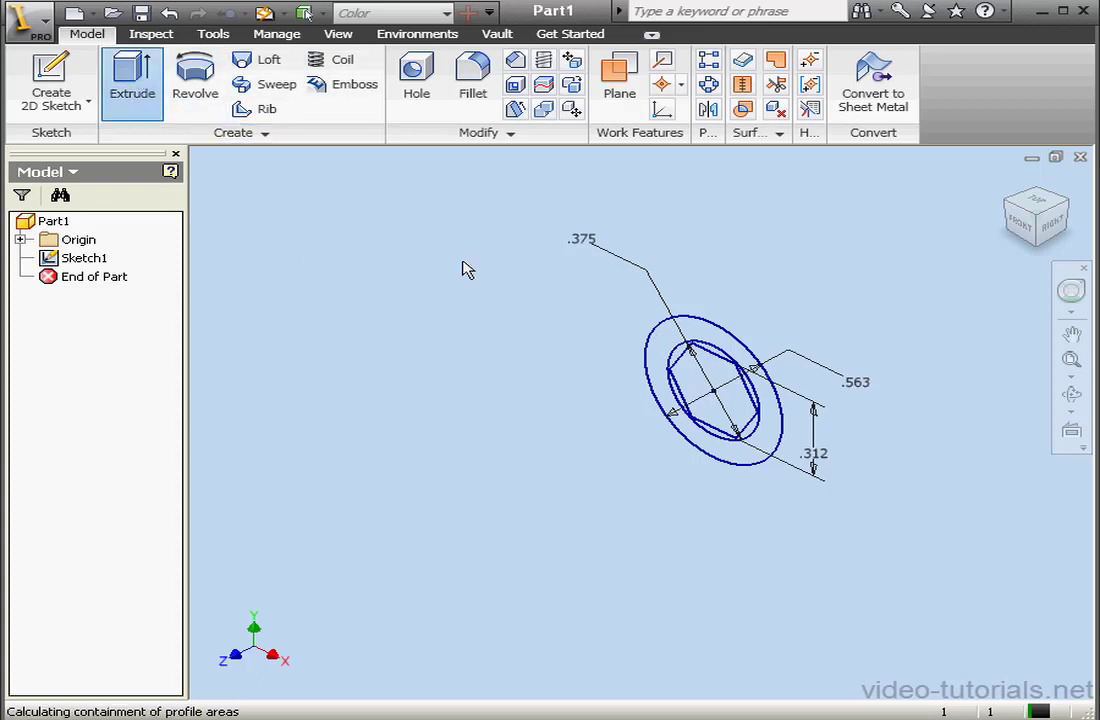
{"action": "left_click", "coordinate": [757, 414]}
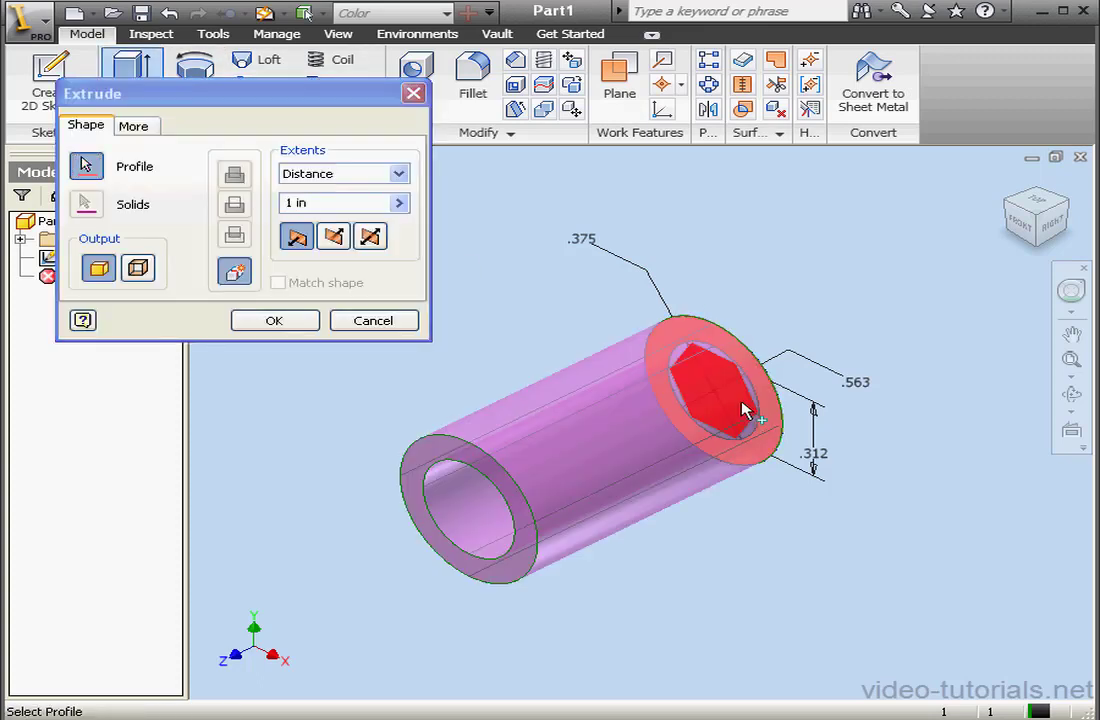
{"action": "left_click", "coordinate": [744, 410]}
{"action": "left_click", "coordinate": [750, 428]}
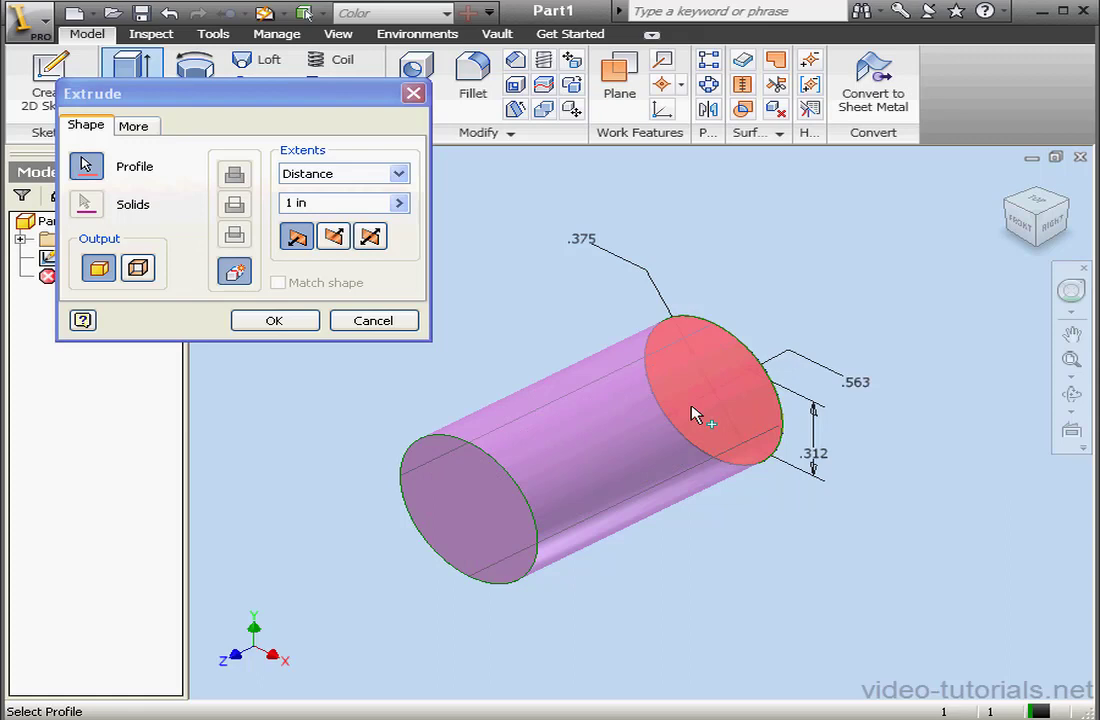
{"action": "left_click", "coordinate": [331, 203]}
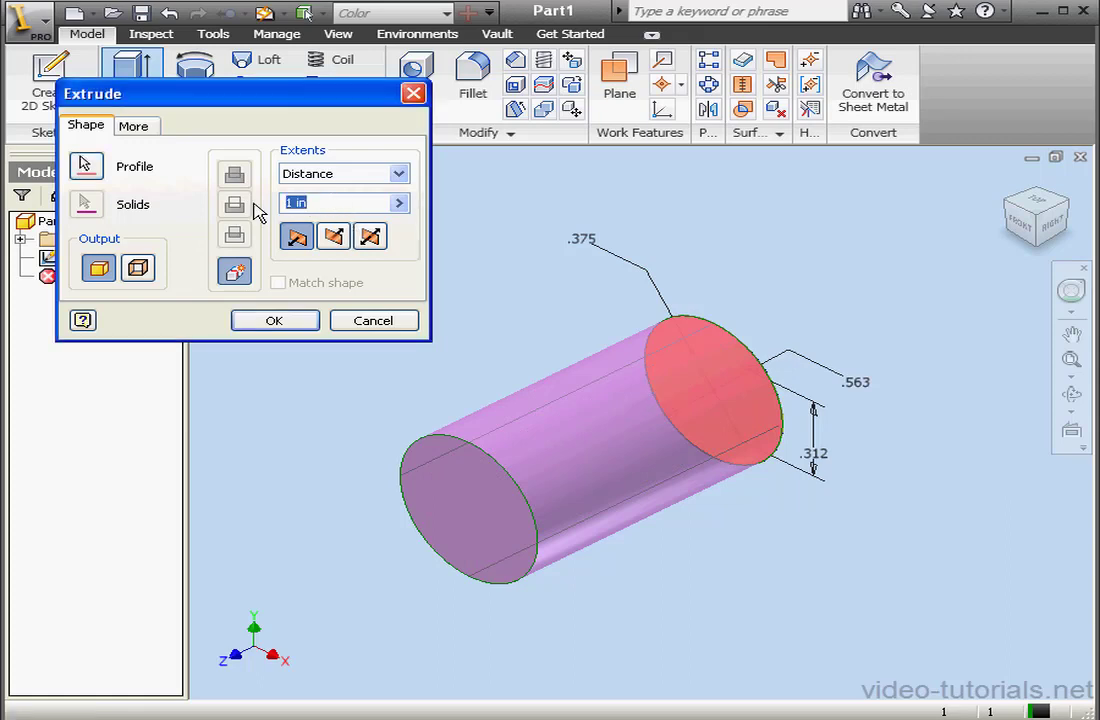
{"action": "type", "text": ".375"}
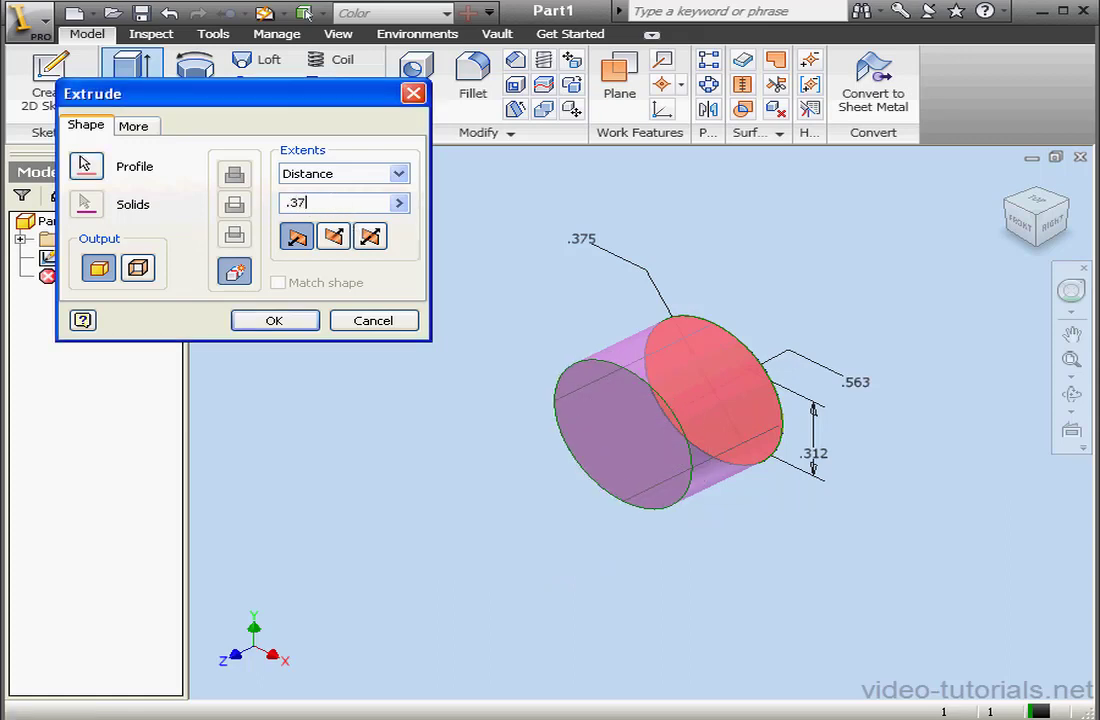
{"action": "left_click", "coordinate": [302, 322]}
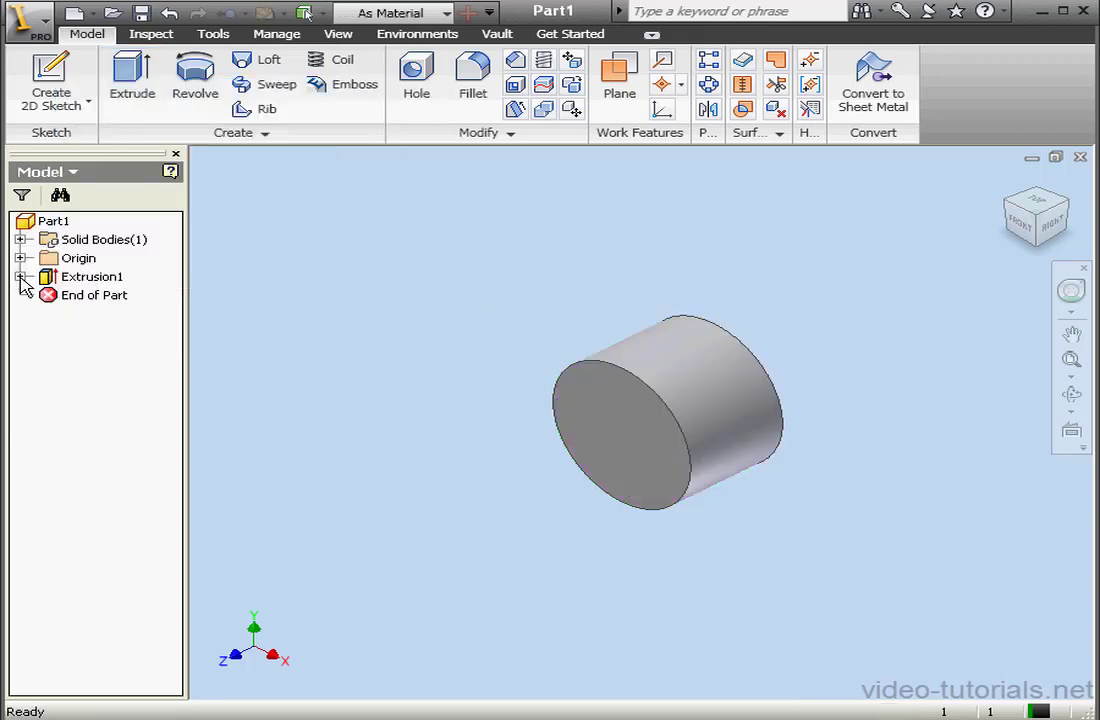
Share Sketch1 from under Extrusion1 so later features can reuse it.
{"action": "left_click", "coordinate": [20, 276]}
{"action": "left_click", "coordinate": [90, 296]}
{"action": "right_click", "coordinate": [86, 298]}
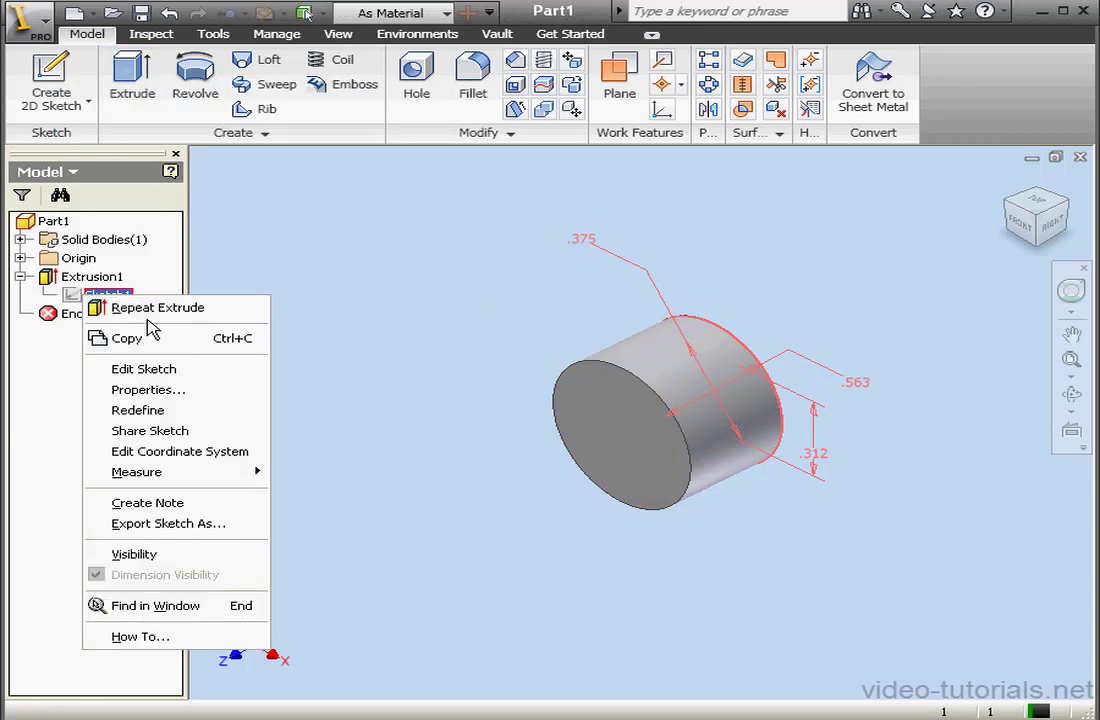
{"action": "left_click", "coordinate": [152, 430]}
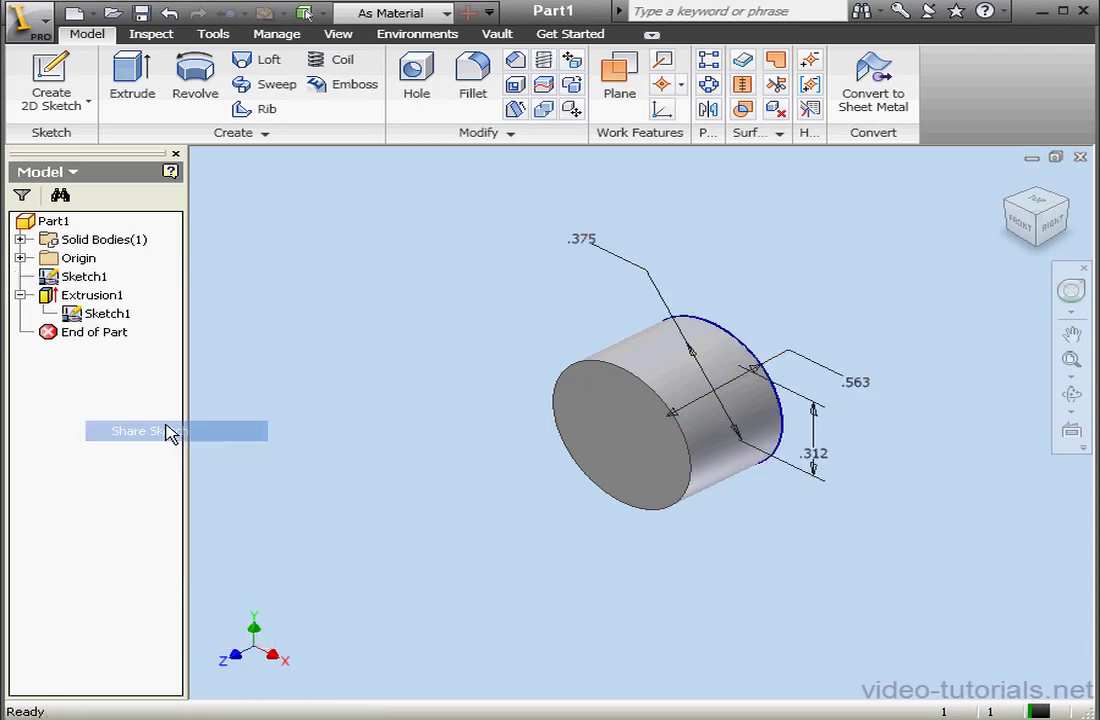
Extrude the .375 inner circle 1.25 in to form the shank.
{"action": "left_click", "coordinate": [132, 75]}
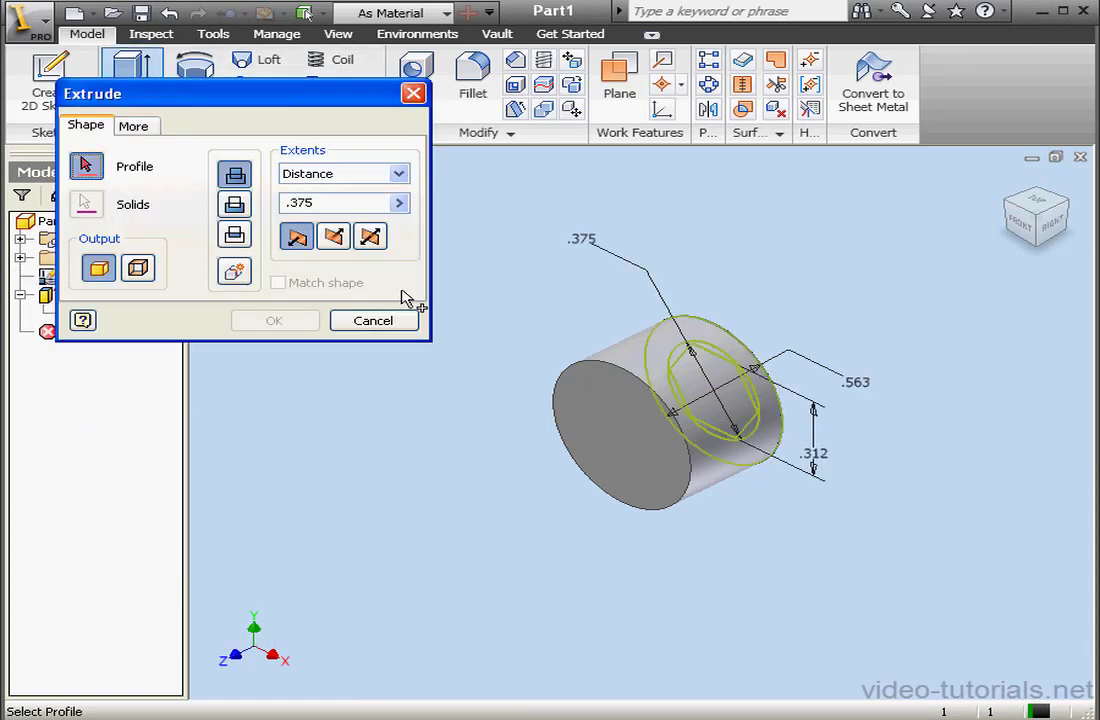
{"action": "left_click", "coordinate": [705, 378]}
{"action": "left_click", "coordinate": [749, 428]}
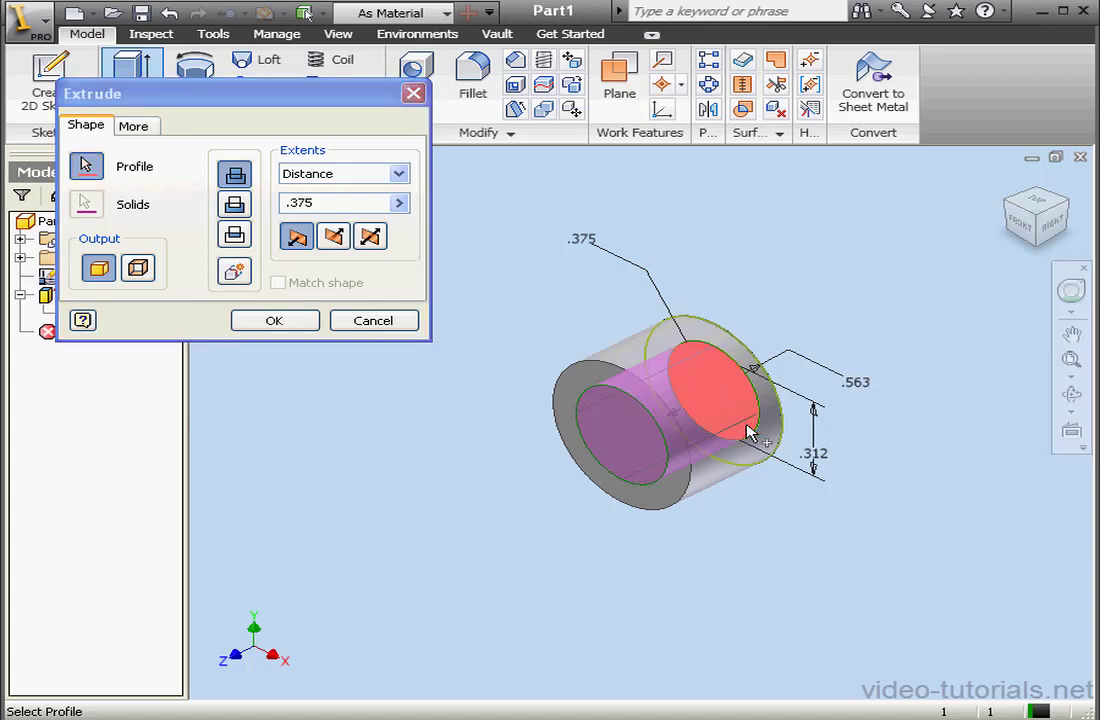
{"action": "left_click", "coordinate": [327, 205]}
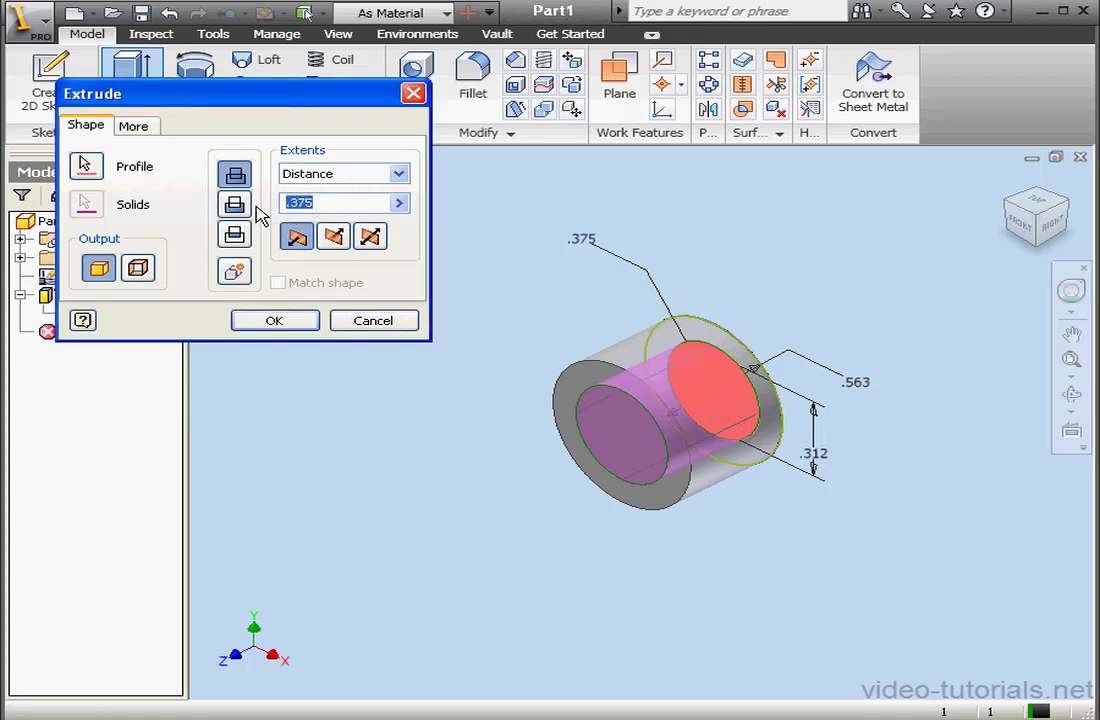
{"action": "type", "text": "1.25"}
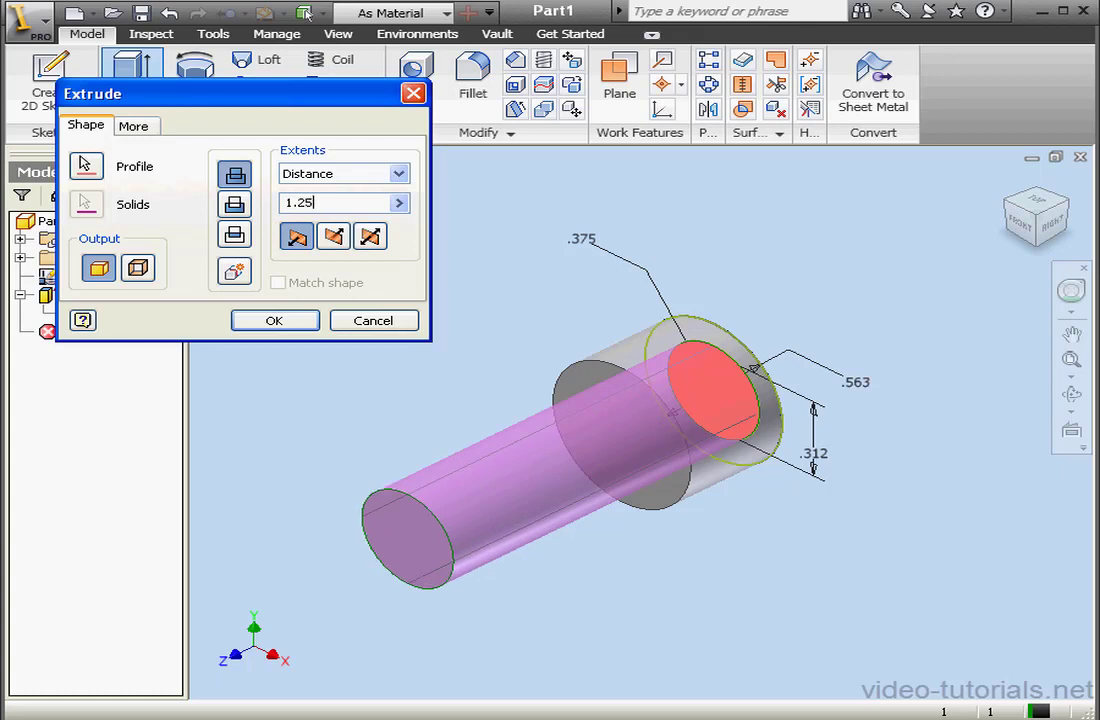
{"action": "key", "text": "Return"}
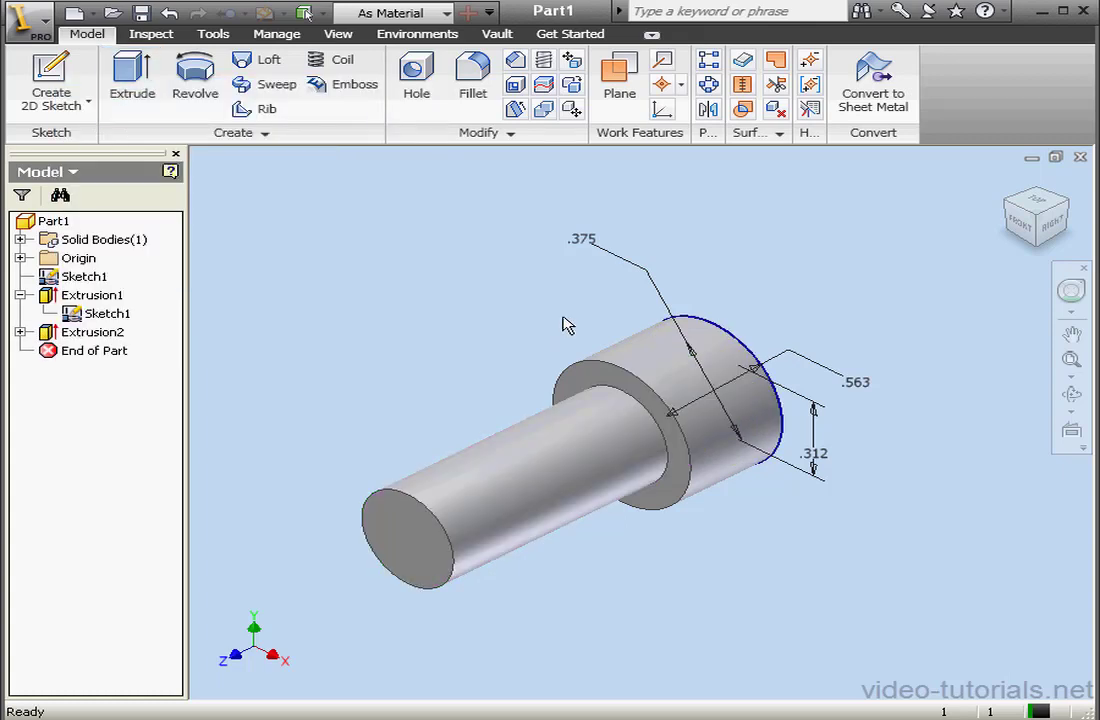
Cut the hexagon profile .182 in deep into the head as a hex socket.
{"action": "left_click", "coordinate": [129, 85]}
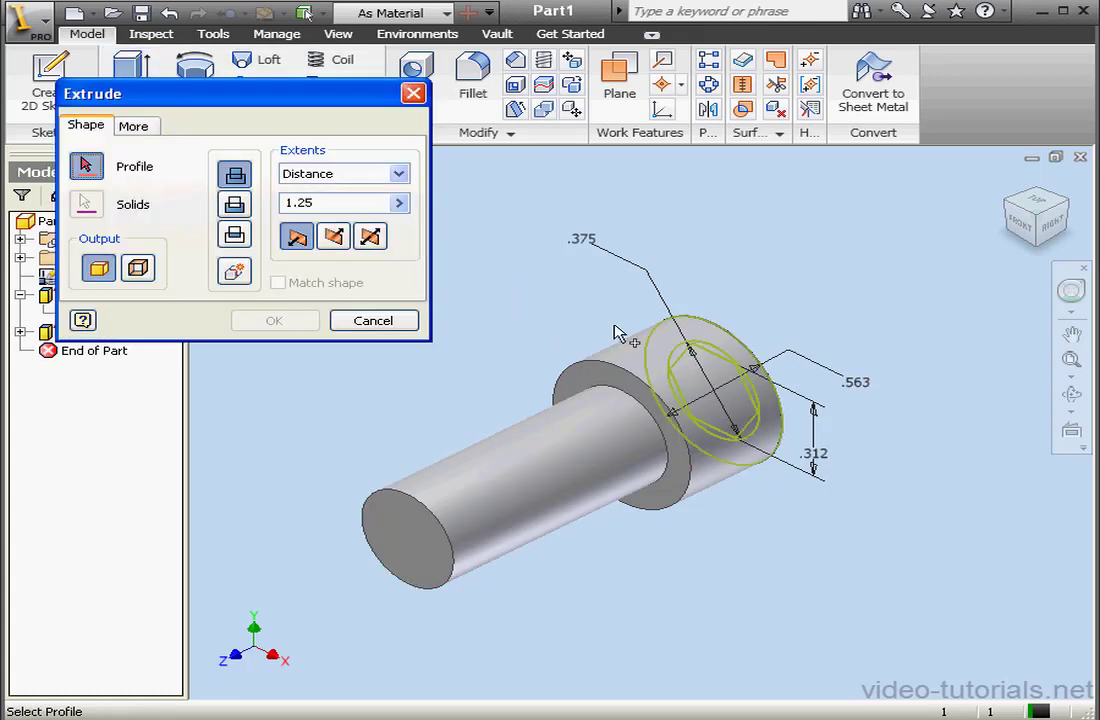
{"action": "left_click", "coordinate": [697, 385]}
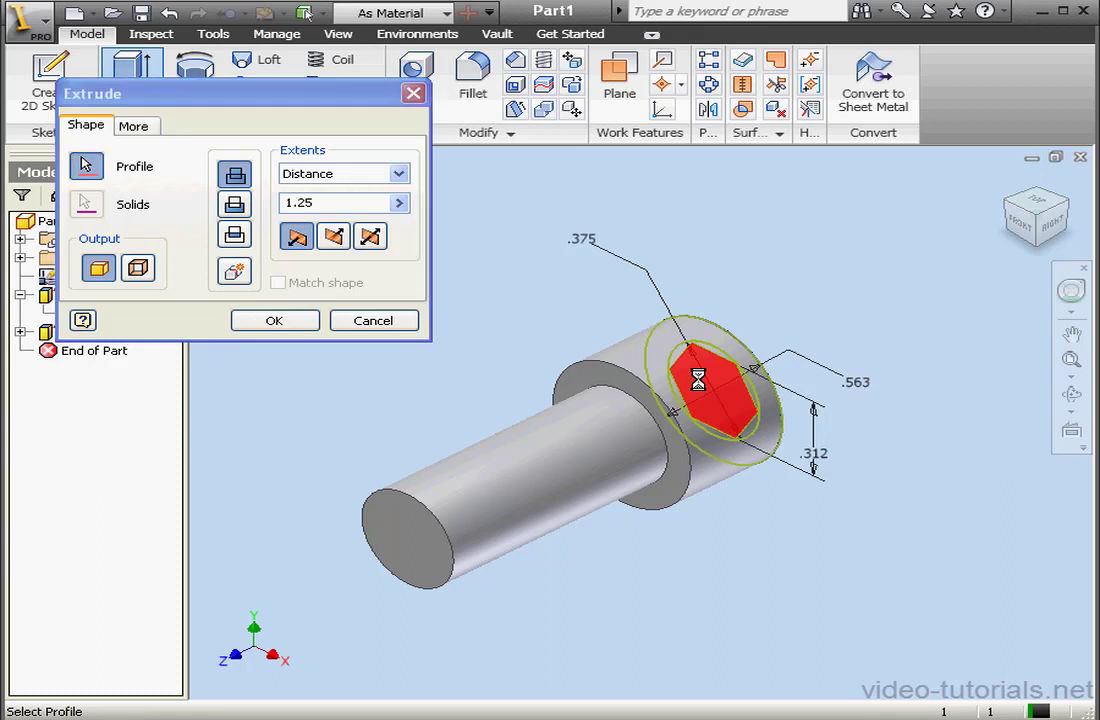
{"action": "left_click", "coordinate": [234, 204]}
{"action": "left_click", "coordinate": [322, 240]}
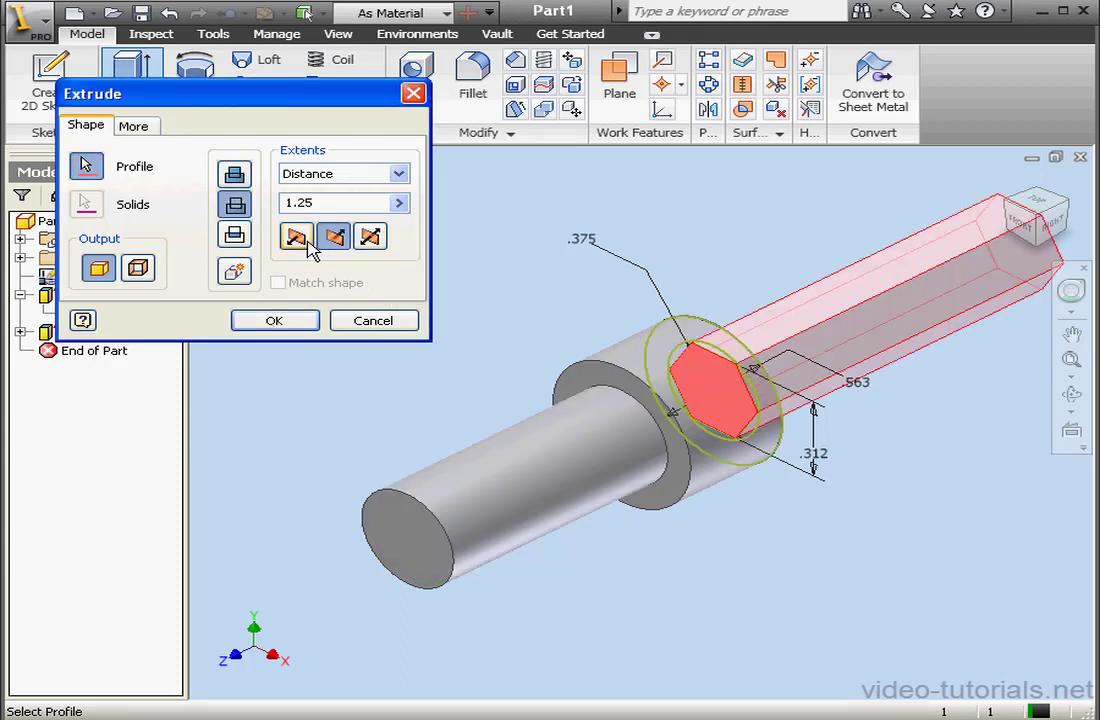
{"action": "left_click", "coordinate": [298, 240]}
{"action": "left_click_drag", "start_coordinate": [336, 203], "coordinate": [265, 205]}
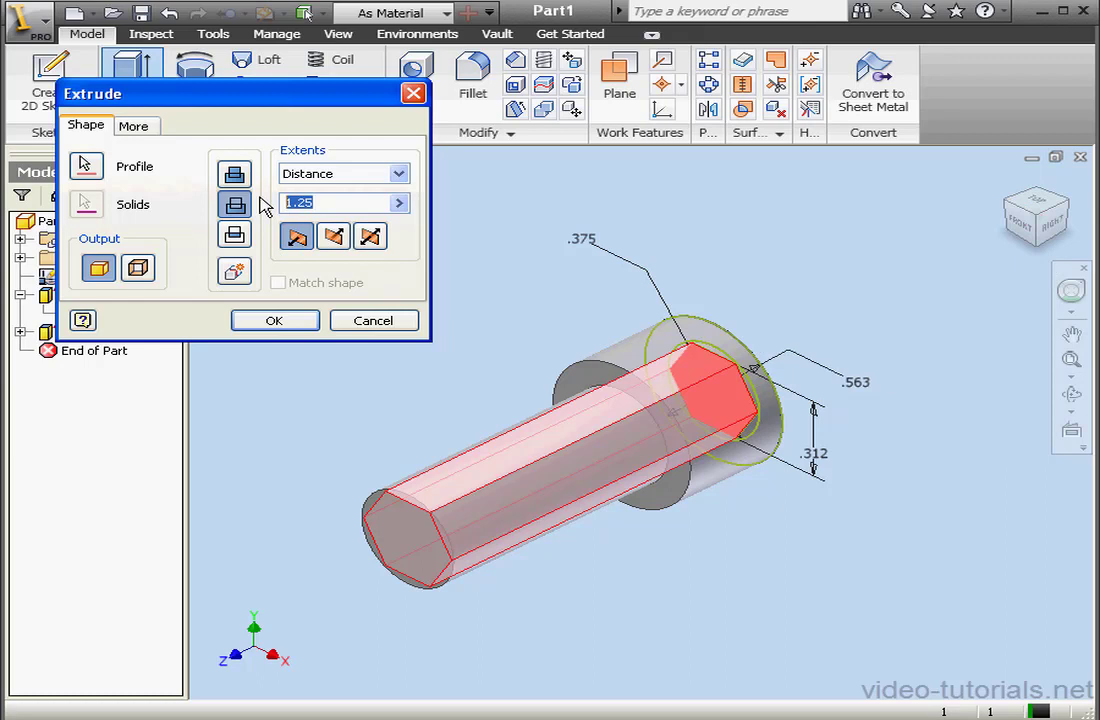
{"action": "type", "text": ".18"}
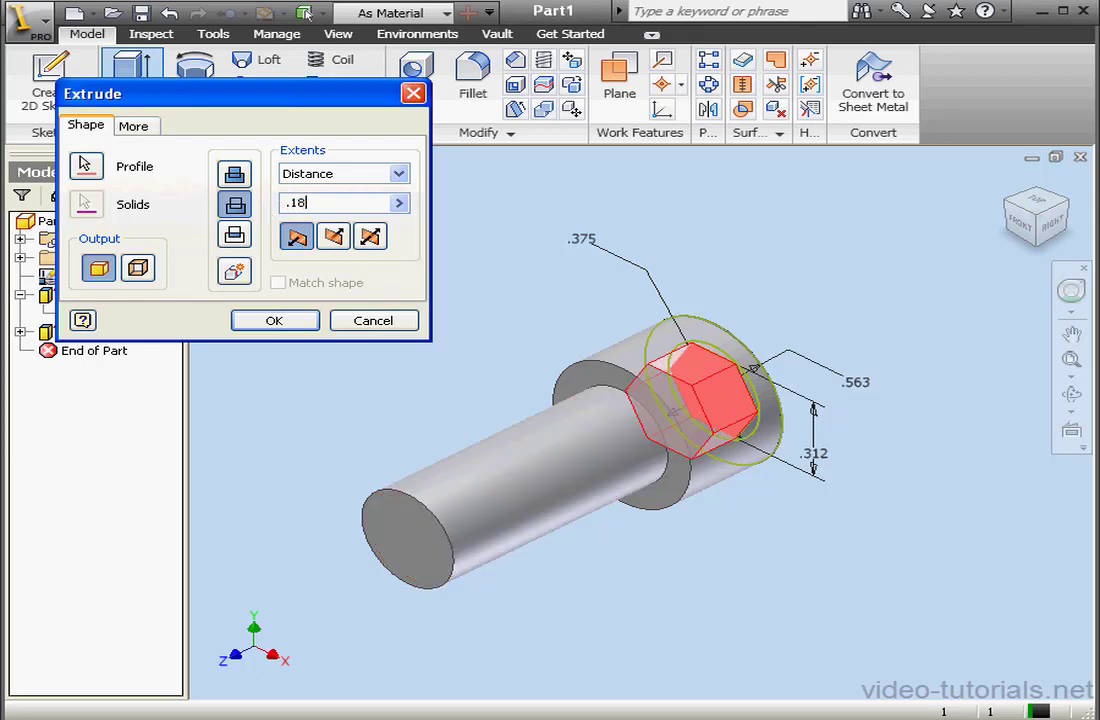
{"action": "left_click", "coordinate": [300, 320]}
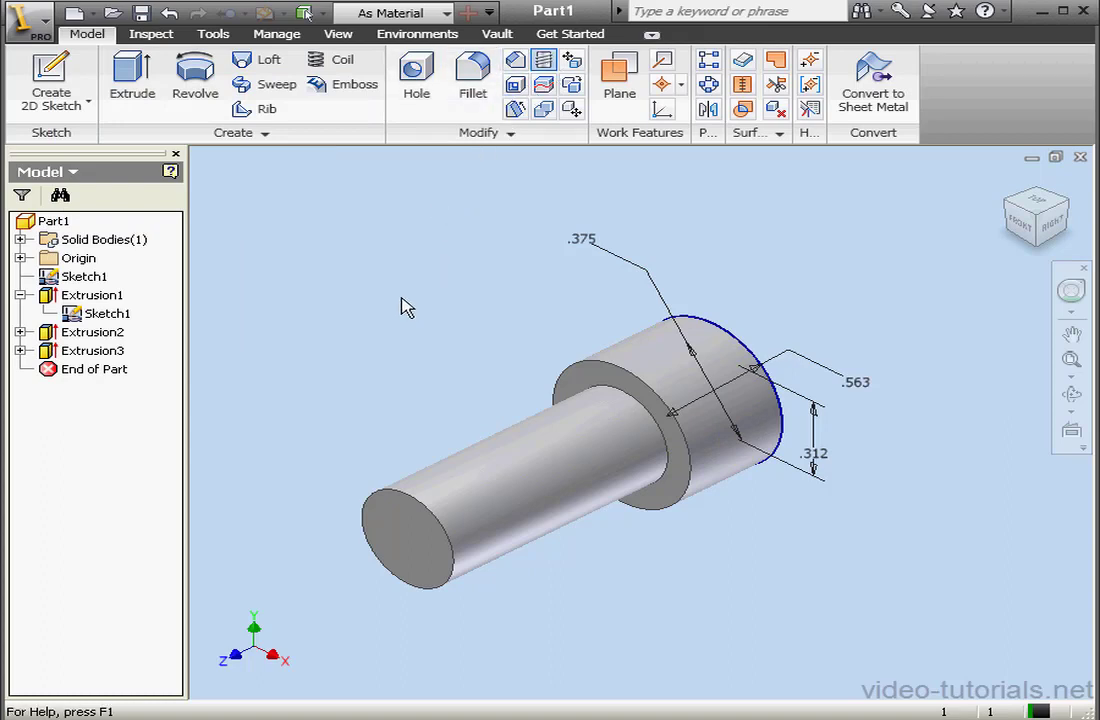
Put a thread on the shank face with Full Length off, length .75 and offset 0.
{"action": "left_click_drag", "start_coordinate": [427, 161], "coordinate": [346, 78]}
{"action": "left_click", "coordinate": [162, 200]}
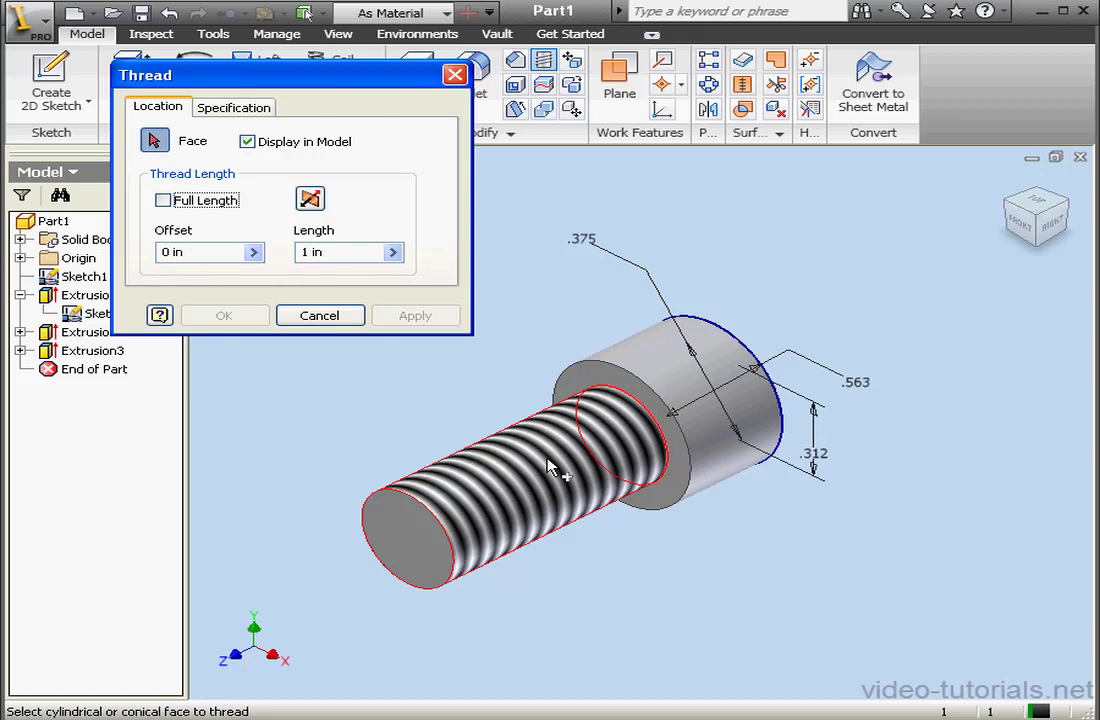
{"action": "left_click", "coordinate": [435, 495]}
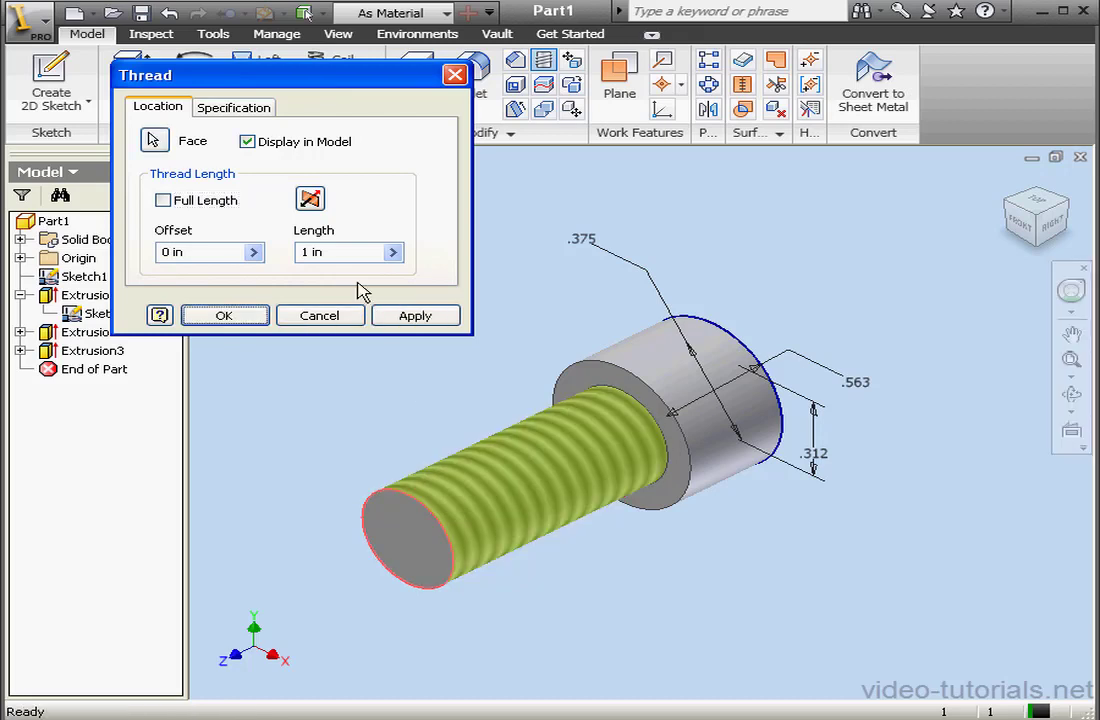
{"action": "left_click_drag", "start_coordinate": [350, 253], "coordinate": [268, 251]}
{"action": "type", "text": "."}
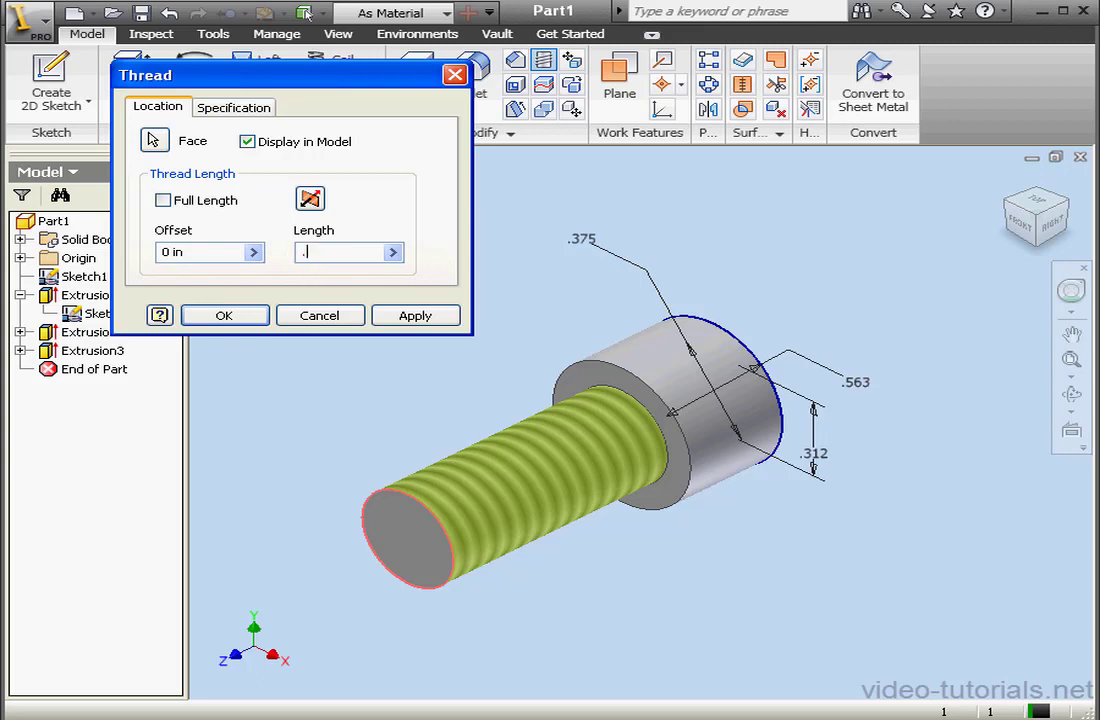
{"action": "type", "text": "75"}
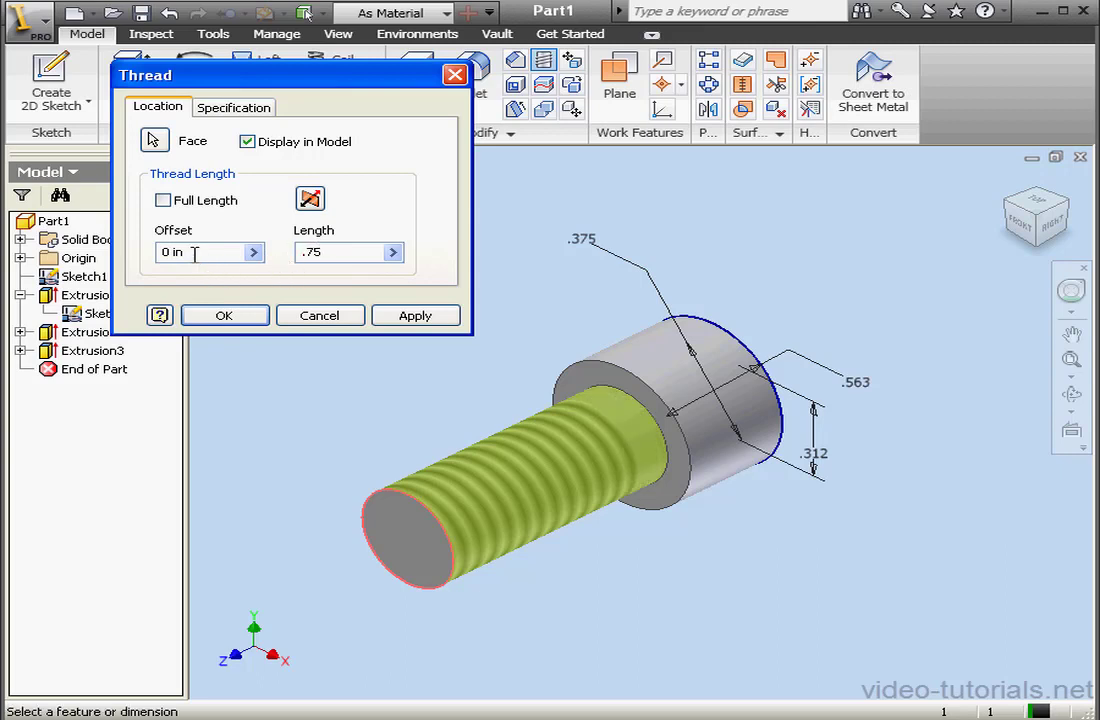
{"action": "left_click_drag", "start_coordinate": [168, 251], "coordinate": [136, 259]}
{"action": "type", "text": "."}
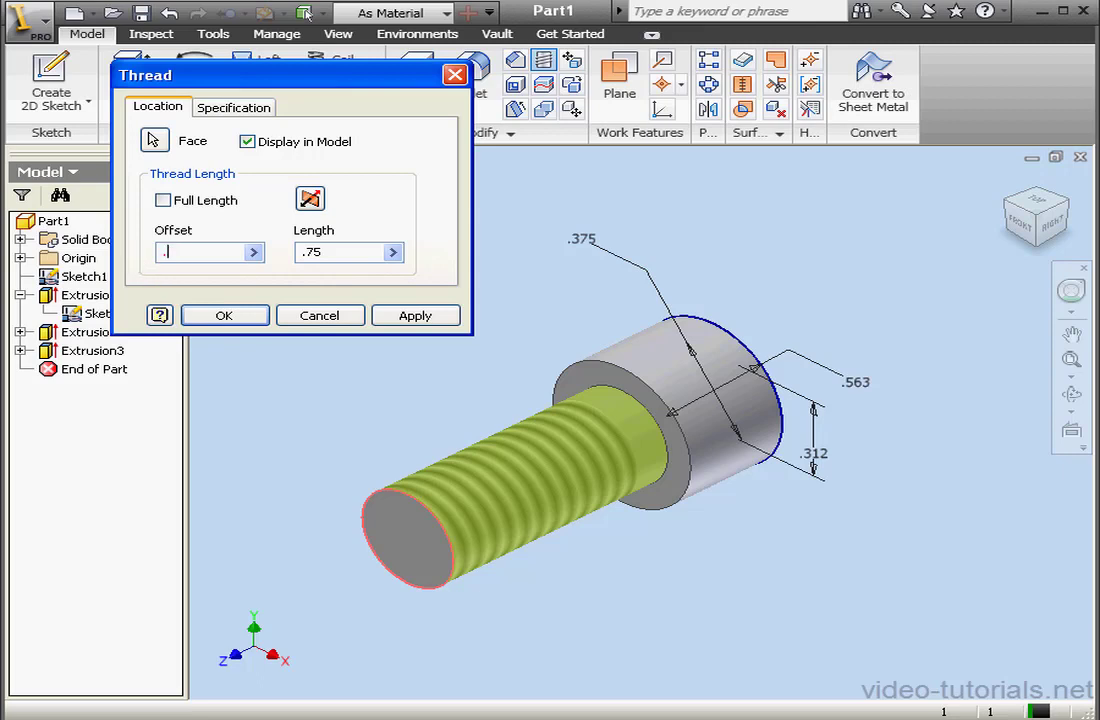
{"action": "type", "text": "25"}
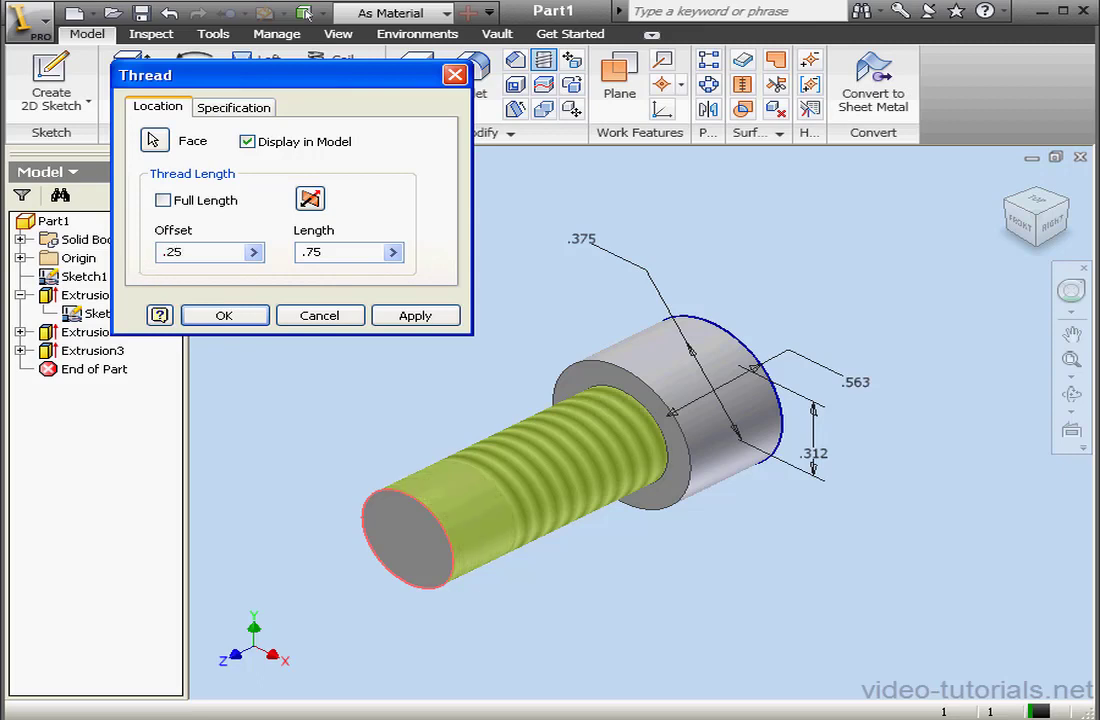
{"action": "left_click_drag", "start_coordinate": [184, 254], "coordinate": [147, 265]}
{"action": "type", "text": "0"}
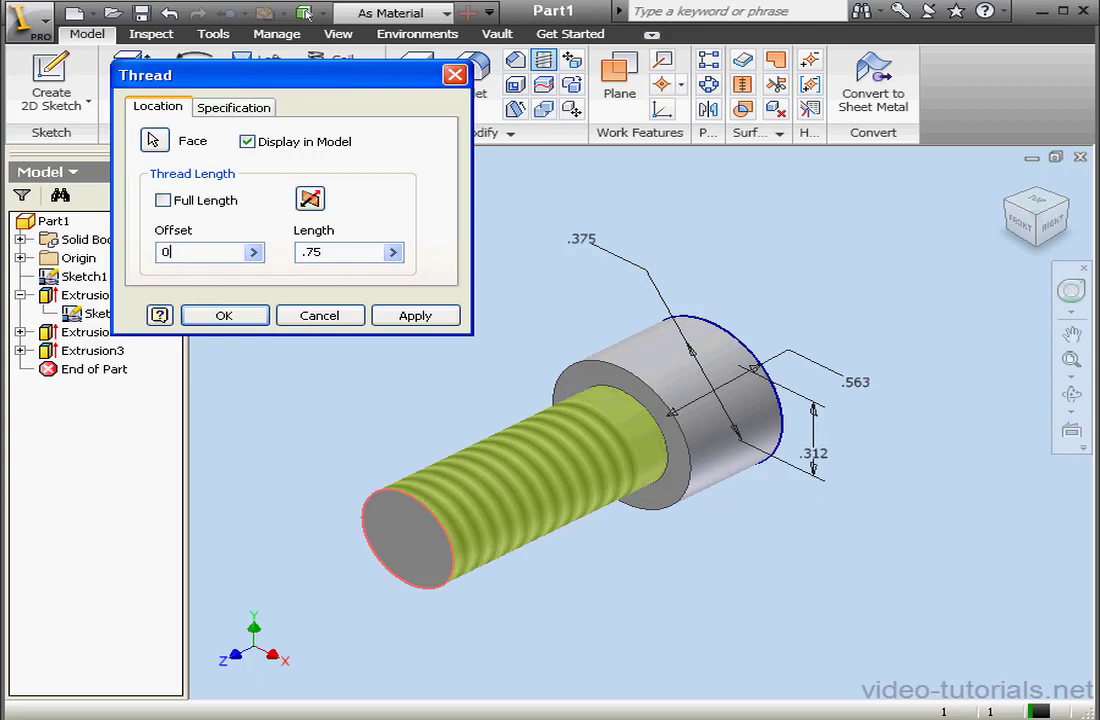
Specify the thread as ANSI Unified Screw Threads, 3/8-16 UNC, class 2A, right-hand, and apply it.
{"action": "left_click", "coordinate": [228, 108]}
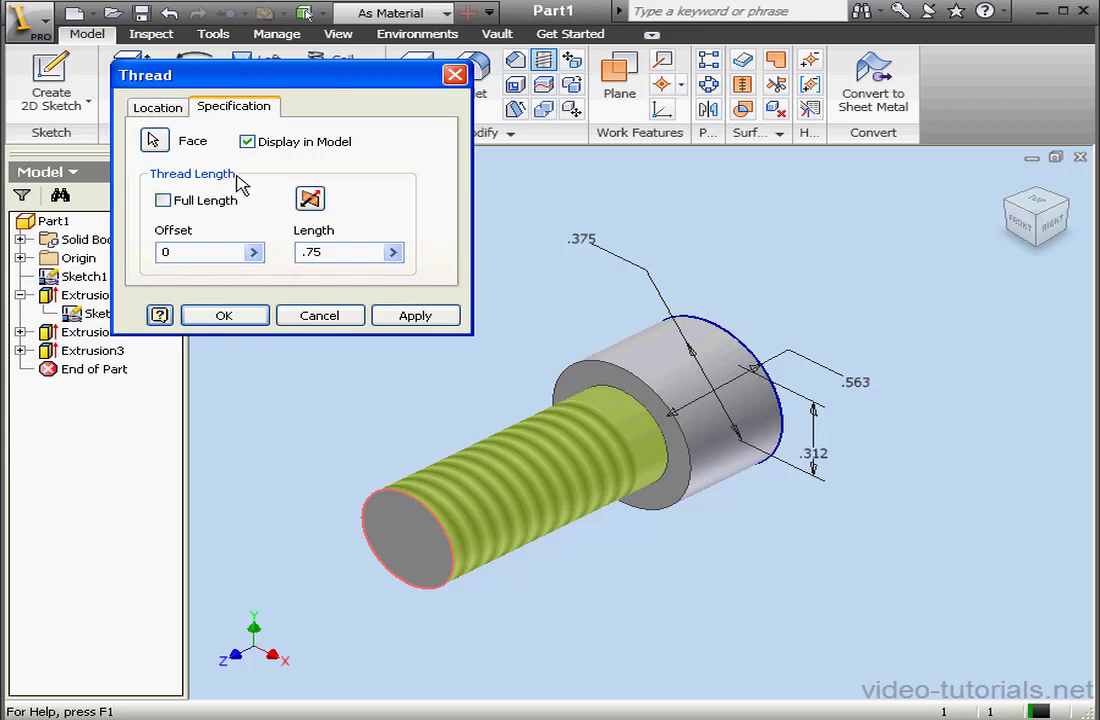
{"action": "left_click", "coordinate": [410, 160]}
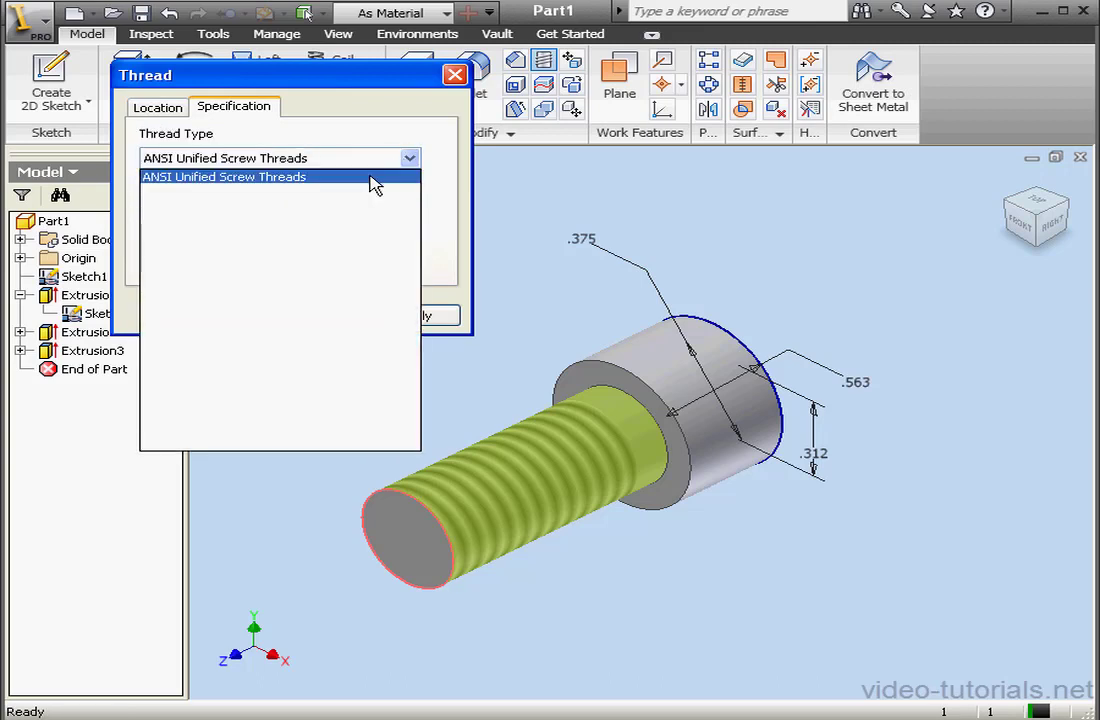
{"action": "left_click", "coordinate": [385, 153]}
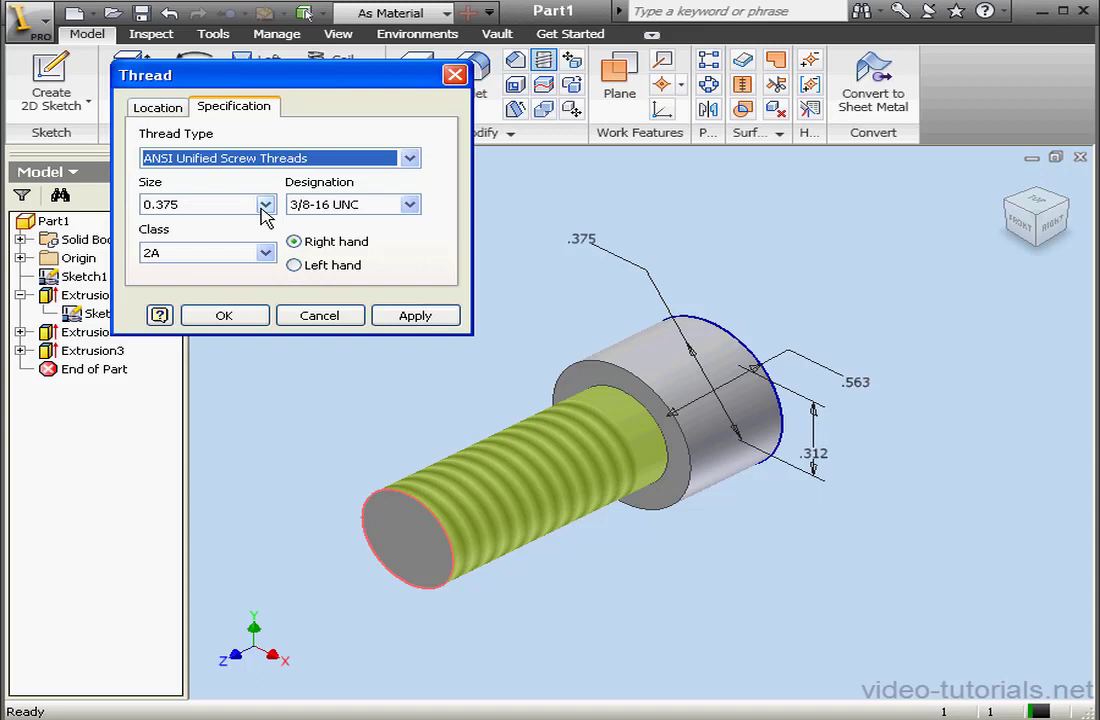
{"action": "left_click", "coordinate": [410, 204]}
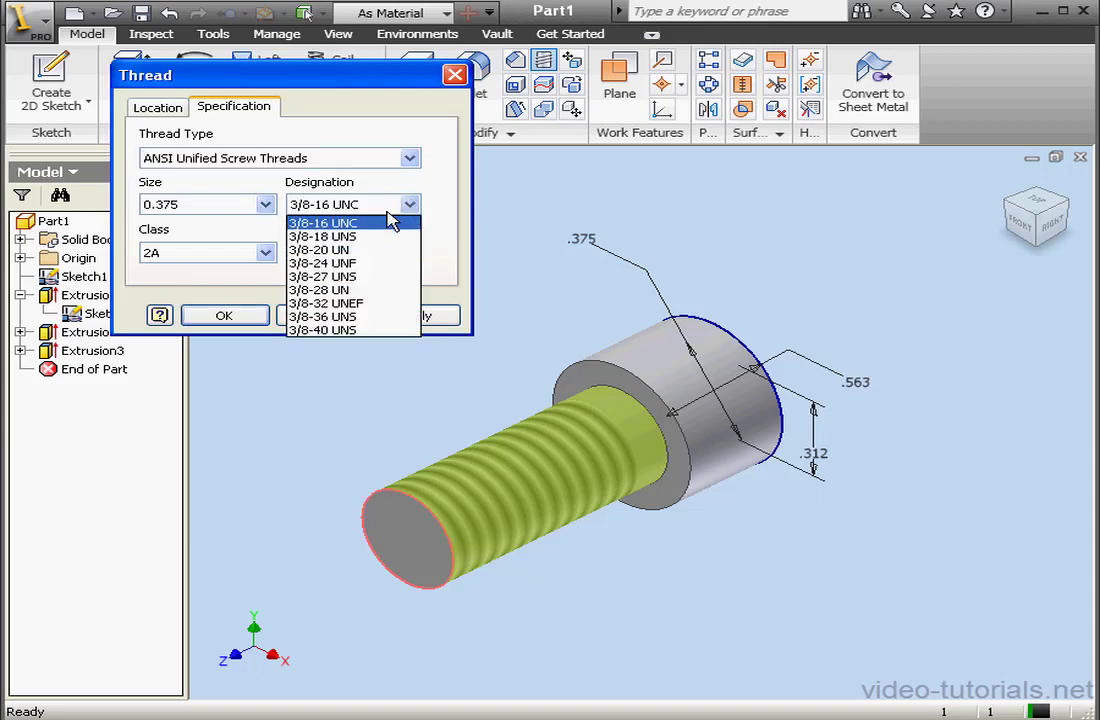
{"action": "left_click", "coordinate": [385, 224]}
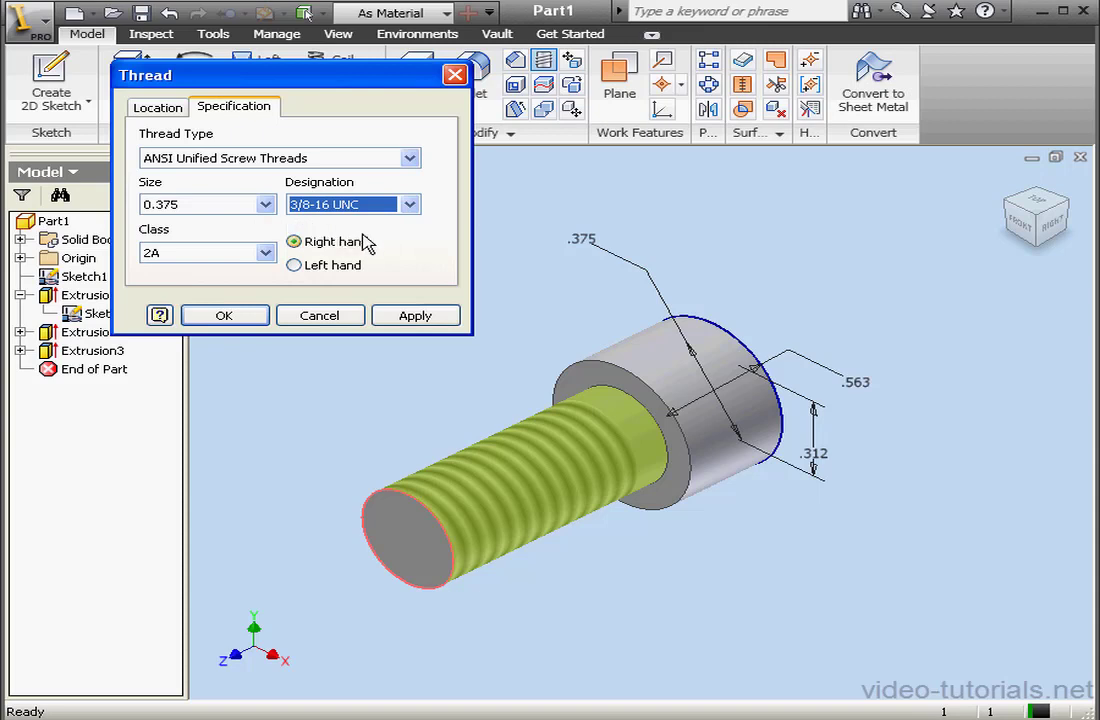
{"action": "left_click", "coordinate": [296, 243]}
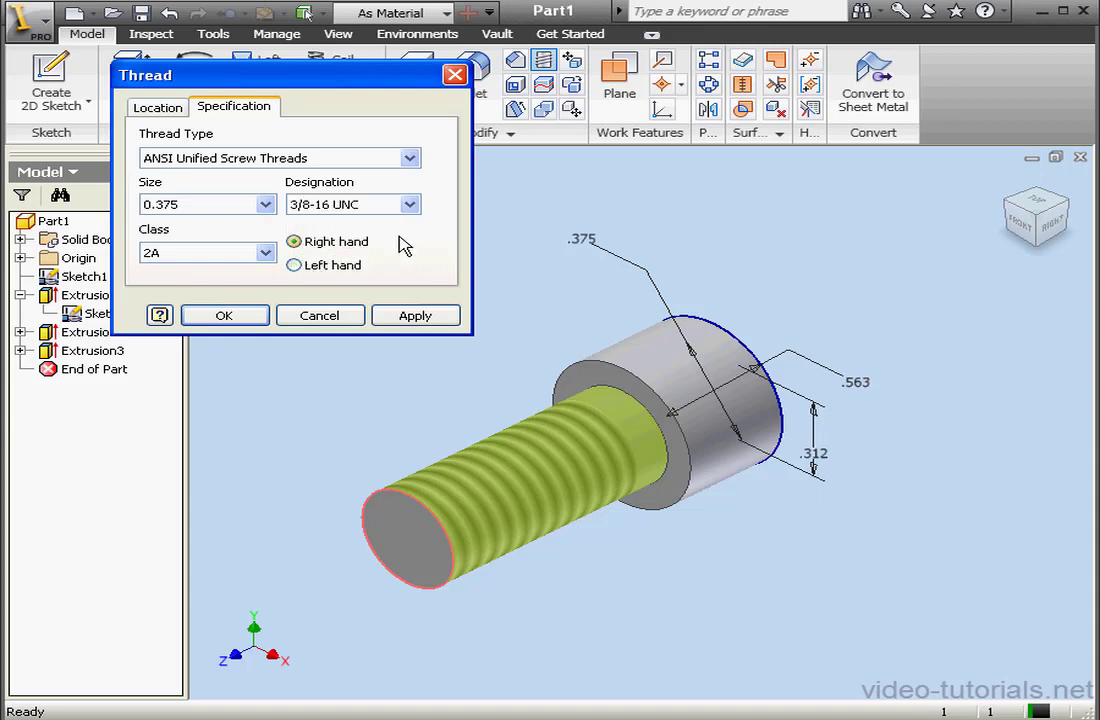
{"action": "left_click", "coordinate": [238, 317]}
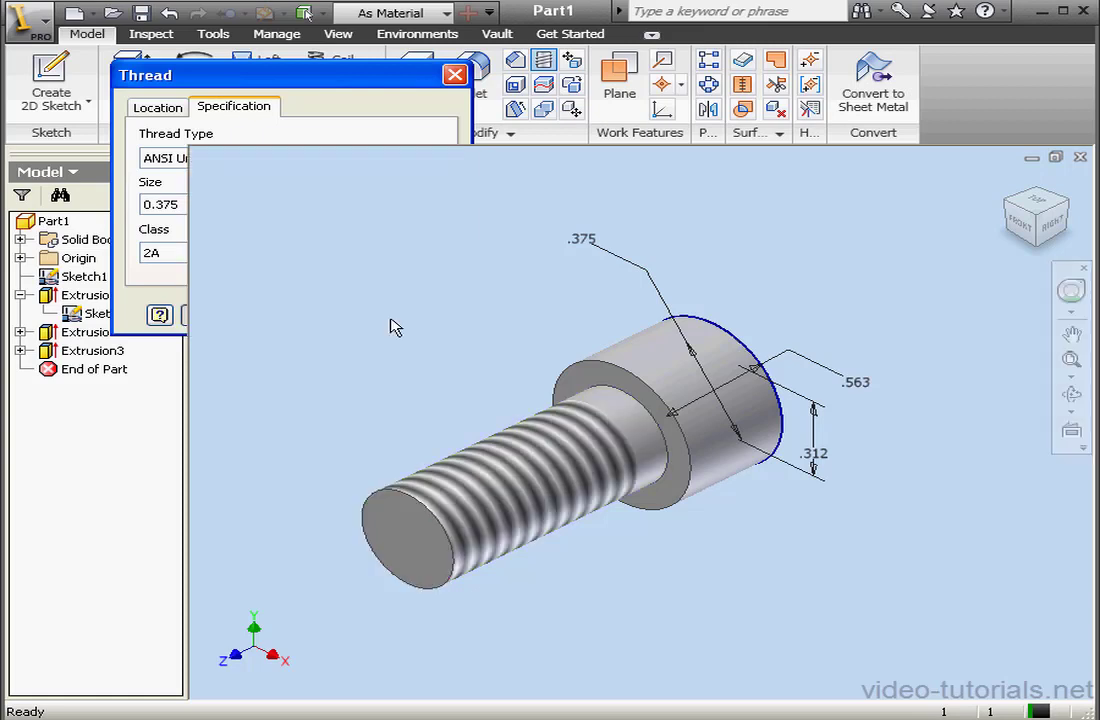
Chamfer the circular edge at the threaded tip by .05 in.
{"action": "left_click", "coordinate": [515, 60]}
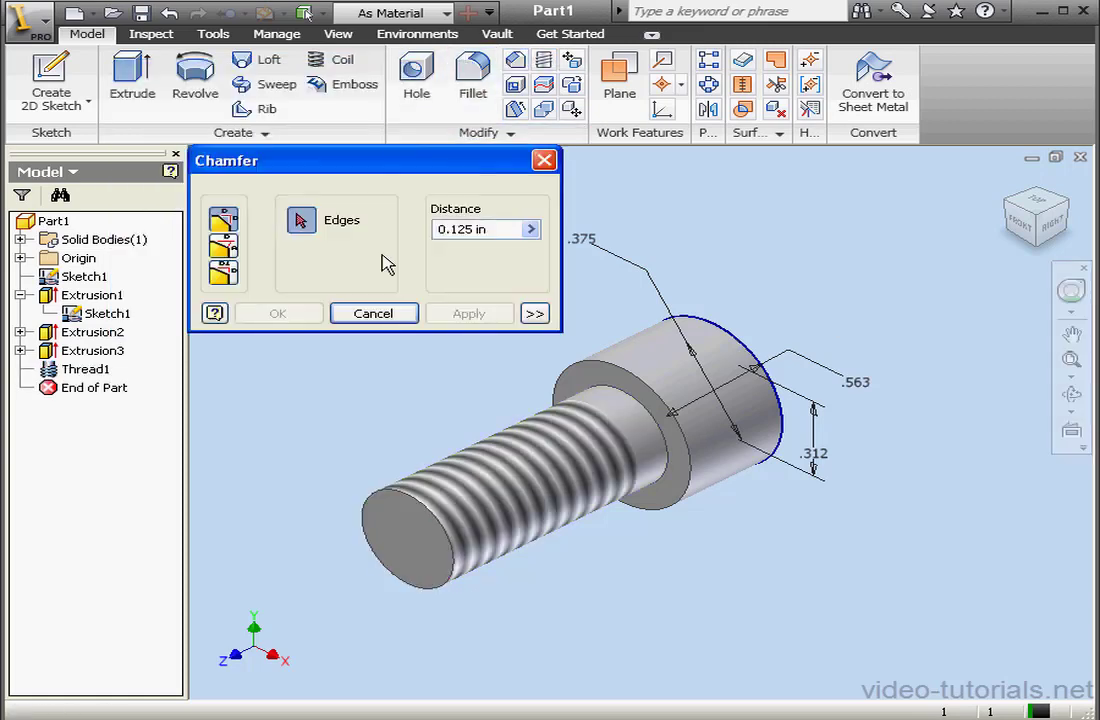
{"action": "left_click_drag", "start_coordinate": [500, 229], "coordinate": [432, 230]}
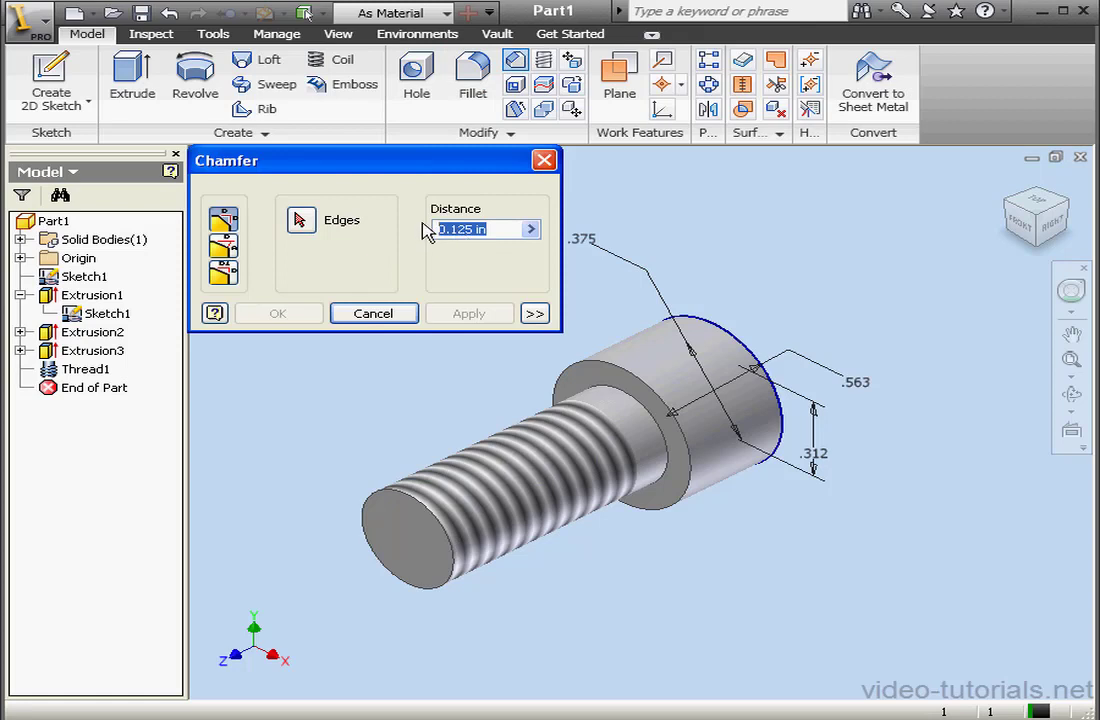
{"action": "type", "text": ".05"}
{"action": "left_click", "coordinate": [300, 220]}
{"action": "left_click", "coordinate": [425, 515]}
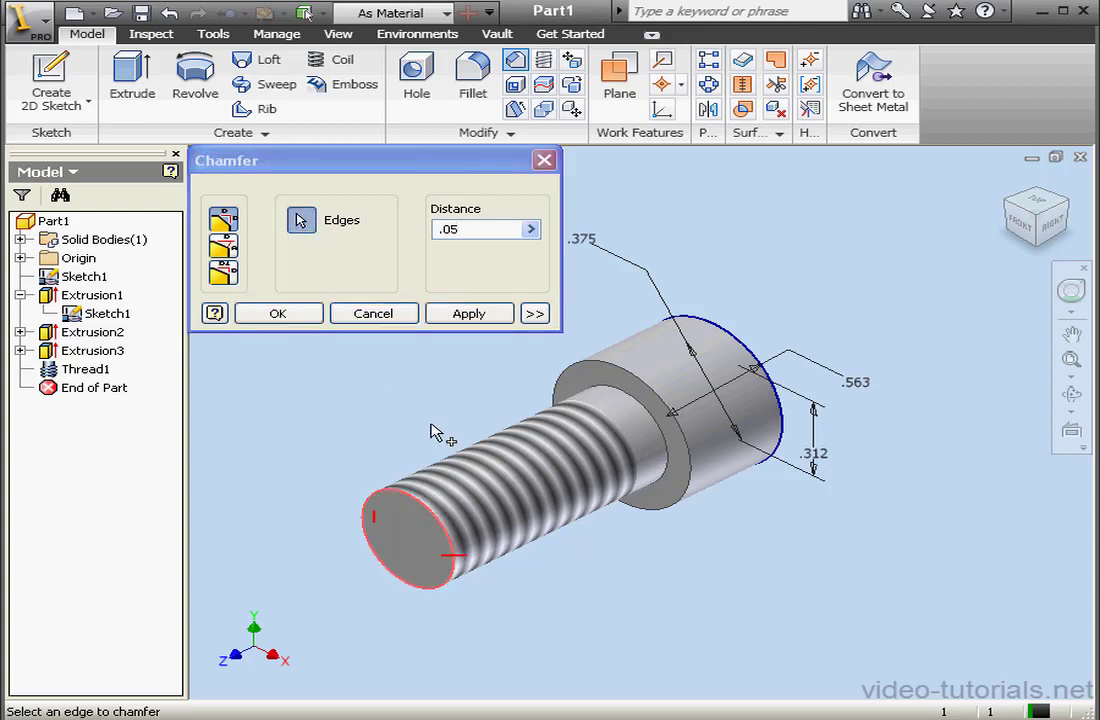
{"action": "left_click", "coordinate": [278, 314]}
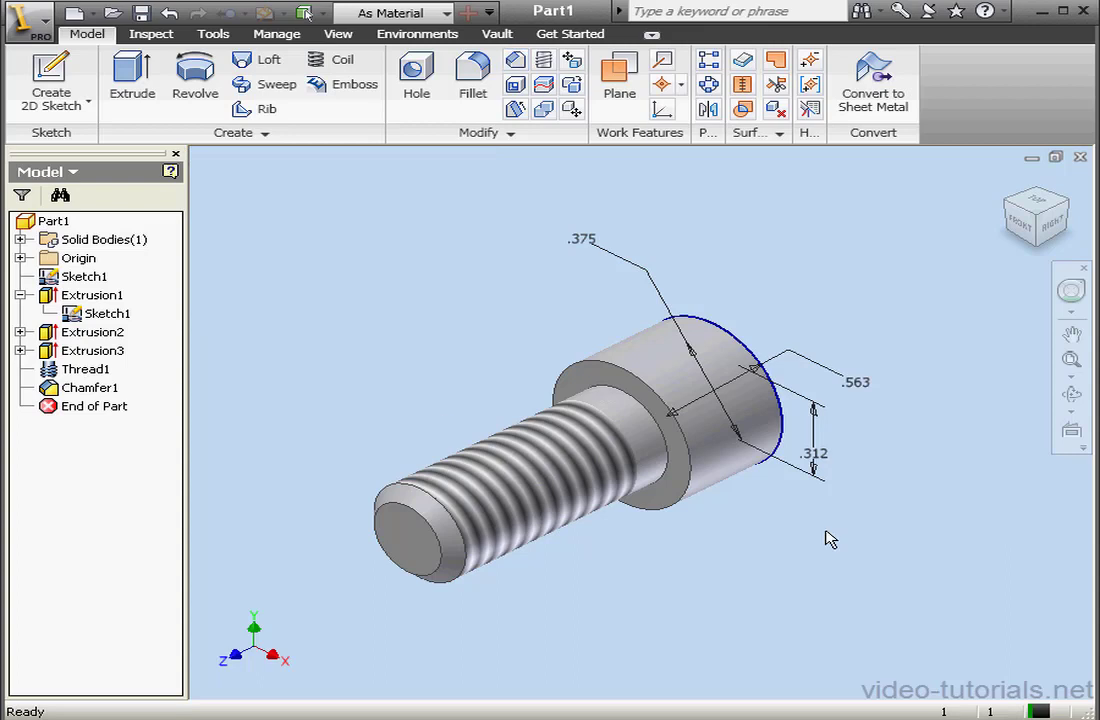
Start a 0.02 radius fillet and pick the edges where the shank meets the head.
{"action": "left_click", "coordinate": [470, 85]}
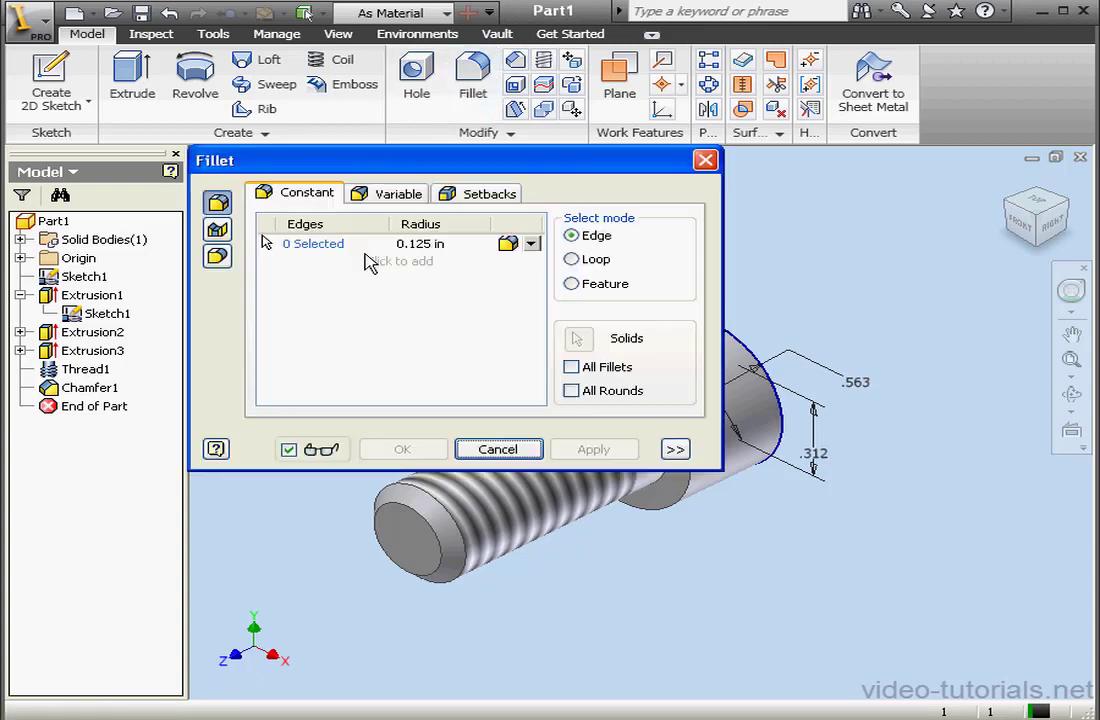
{"action": "left_click_drag", "start_coordinate": [390, 177], "coordinate": [248, 131]}
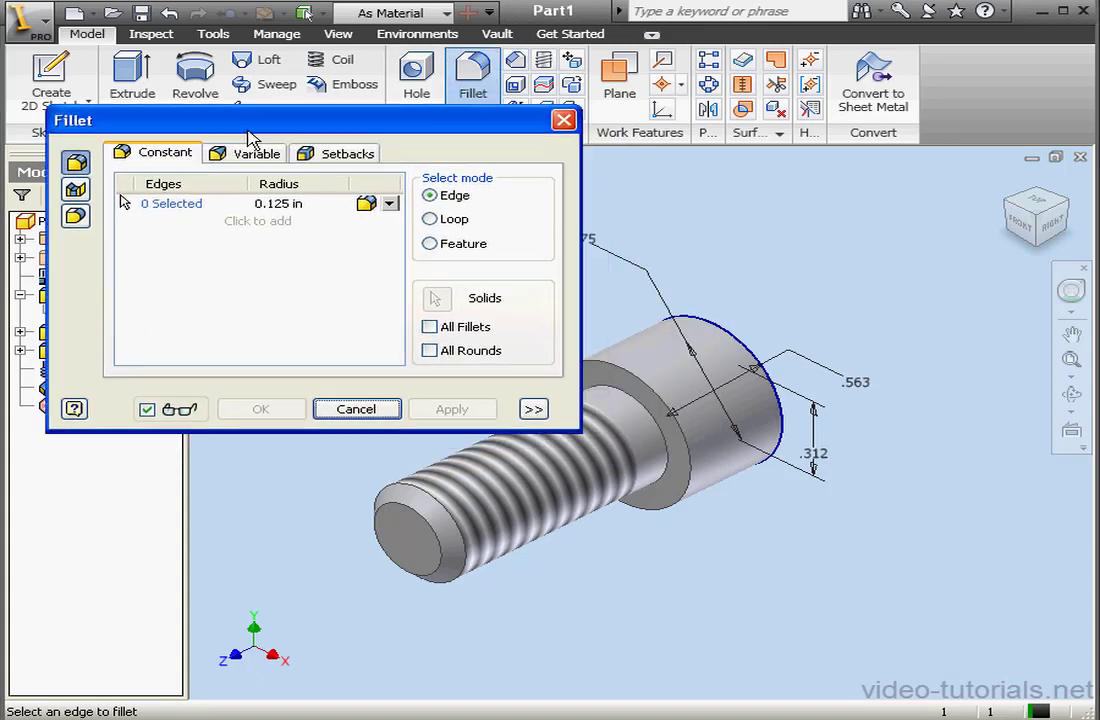
{"action": "left_click", "coordinate": [312, 196]}
{"action": "left_click_drag", "start_coordinate": [312, 196], "coordinate": [270, 190]}
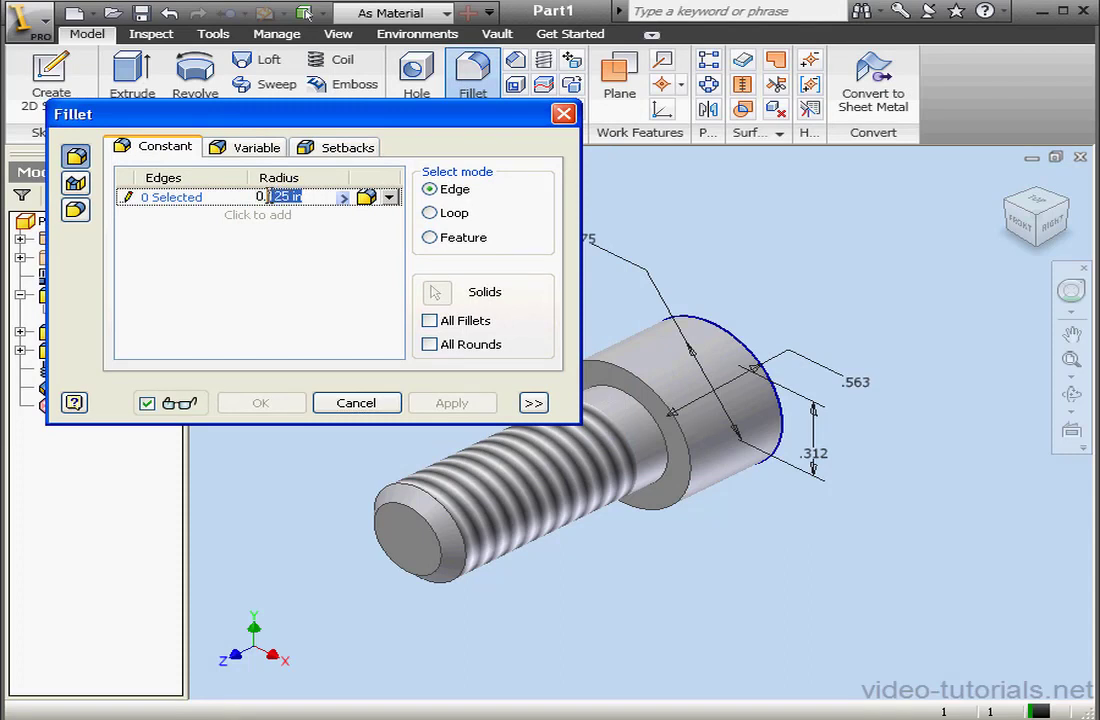
{"action": "type", "text": "0.02"}
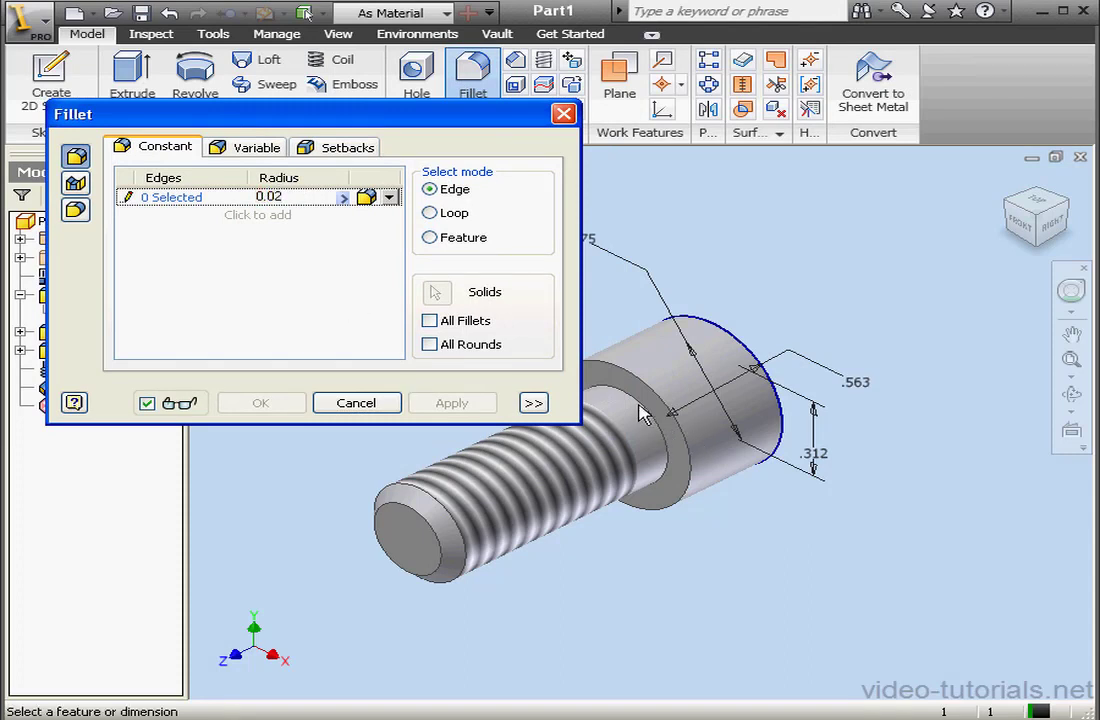
{"action": "left_click", "coordinate": [127, 197]}
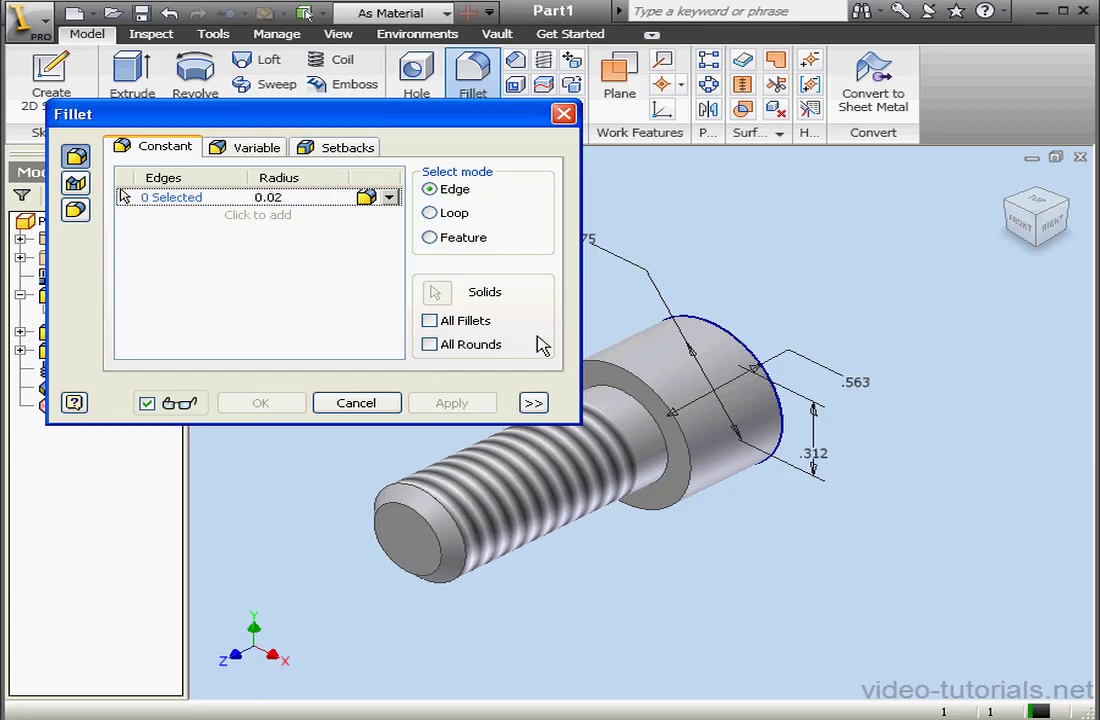
{"action": "left_click", "coordinate": [650, 405]}
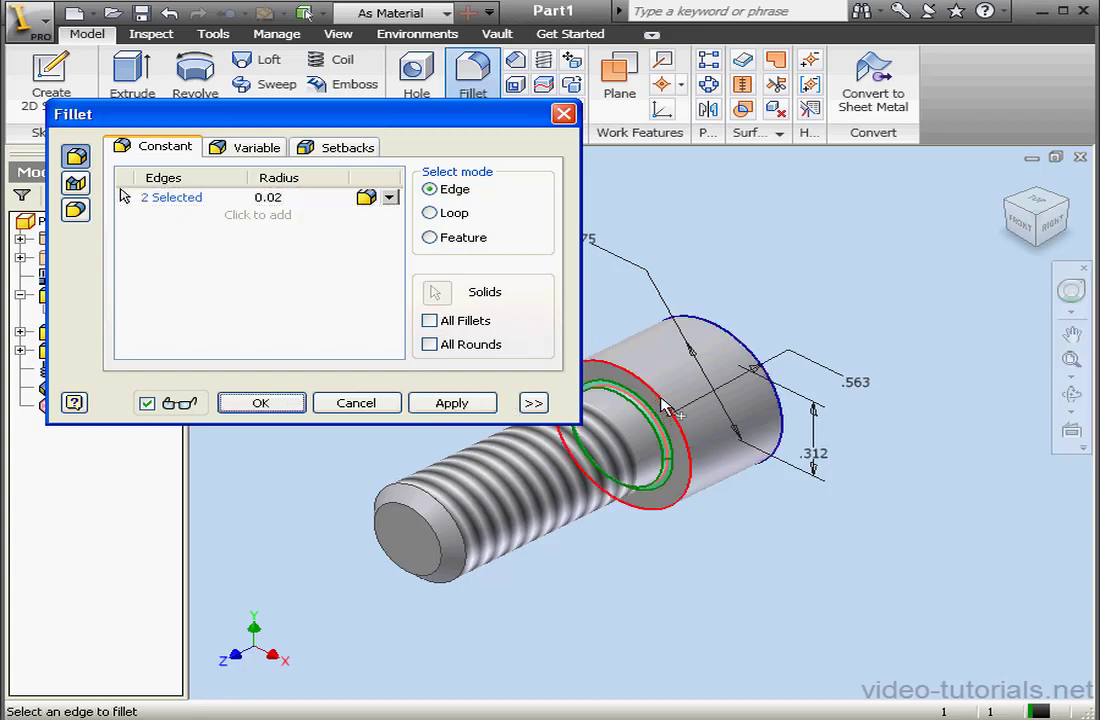
Add the hex socket edges to the 0.02 fillet and apply it to all eight edges.
{"action": "left_click", "coordinate": [1071, 394]}
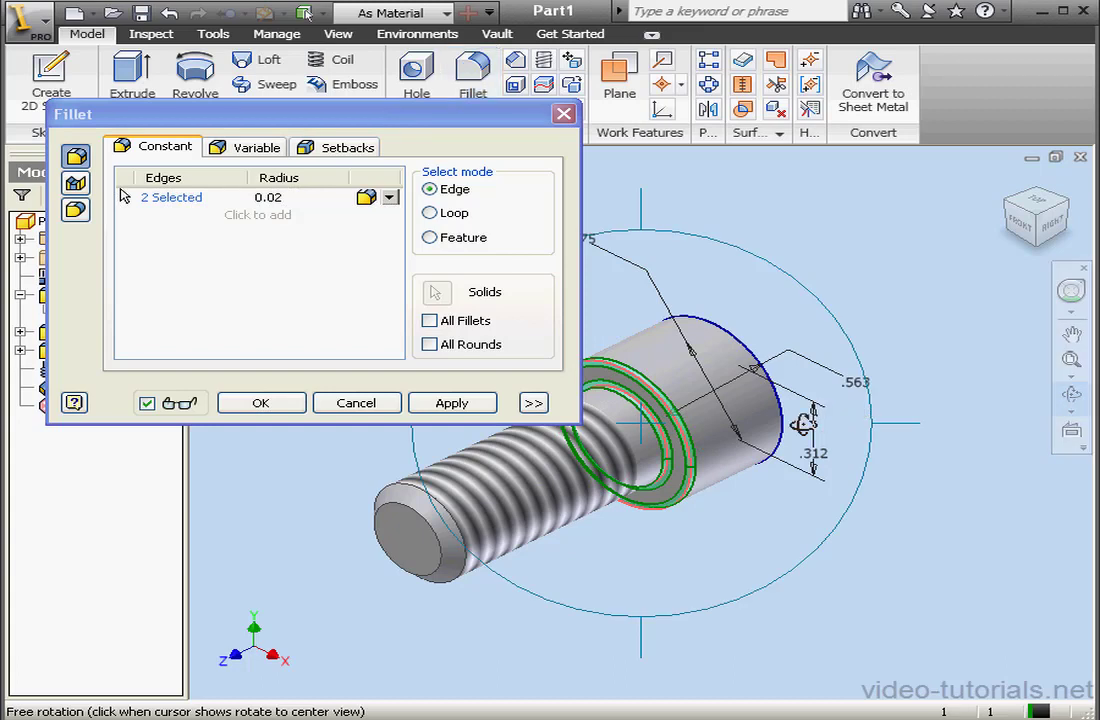
{"action": "left_click_drag", "start_coordinate": [700, 365], "coordinate": [585, 492]}
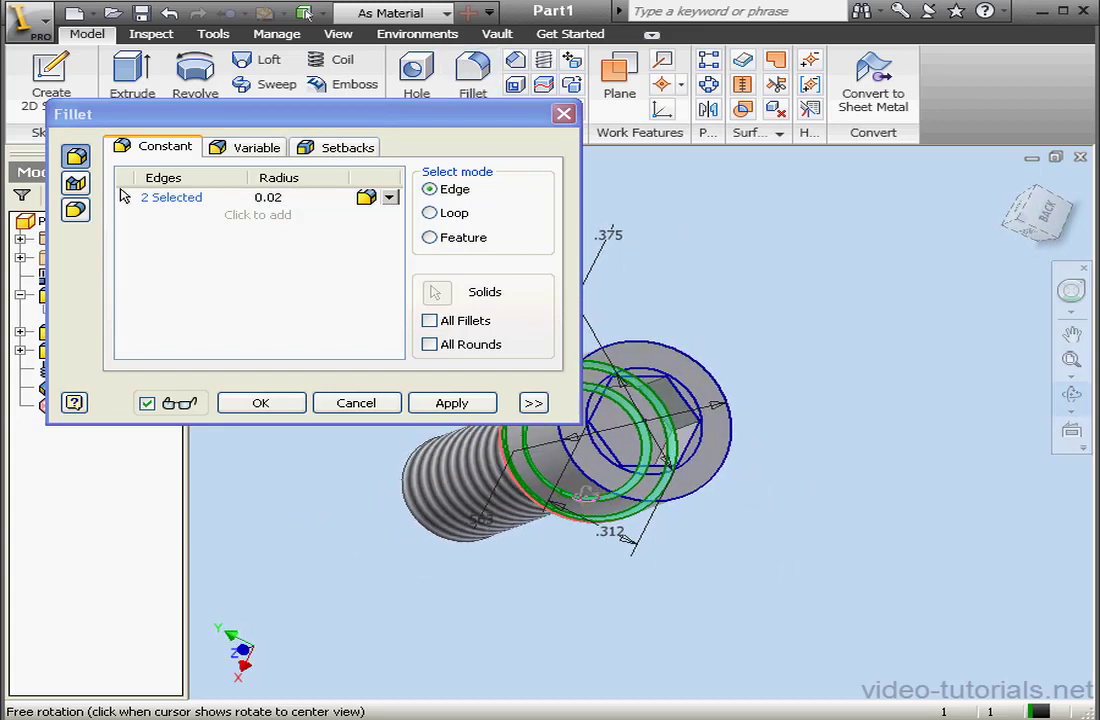
{"action": "left_click", "coordinate": [1071, 396]}
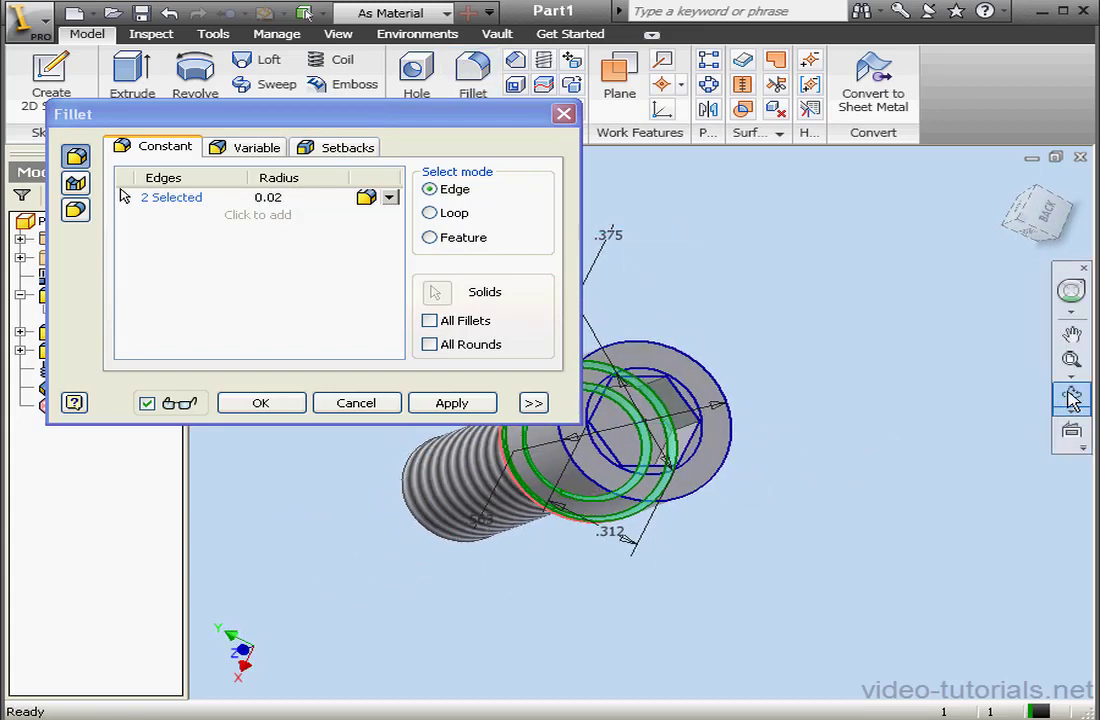
{"action": "left_click", "coordinate": [668, 425]}
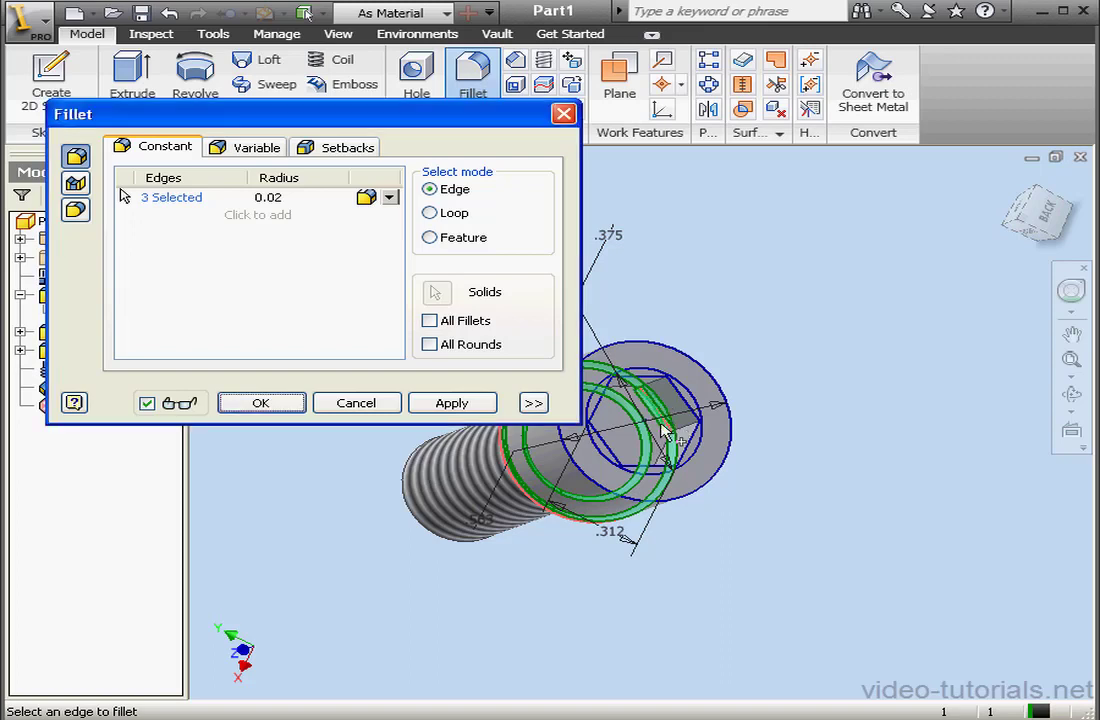
{"action": "left_click", "coordinate": [628, 398]}
{"action": "left_click", "coordinate": [627, 396]}
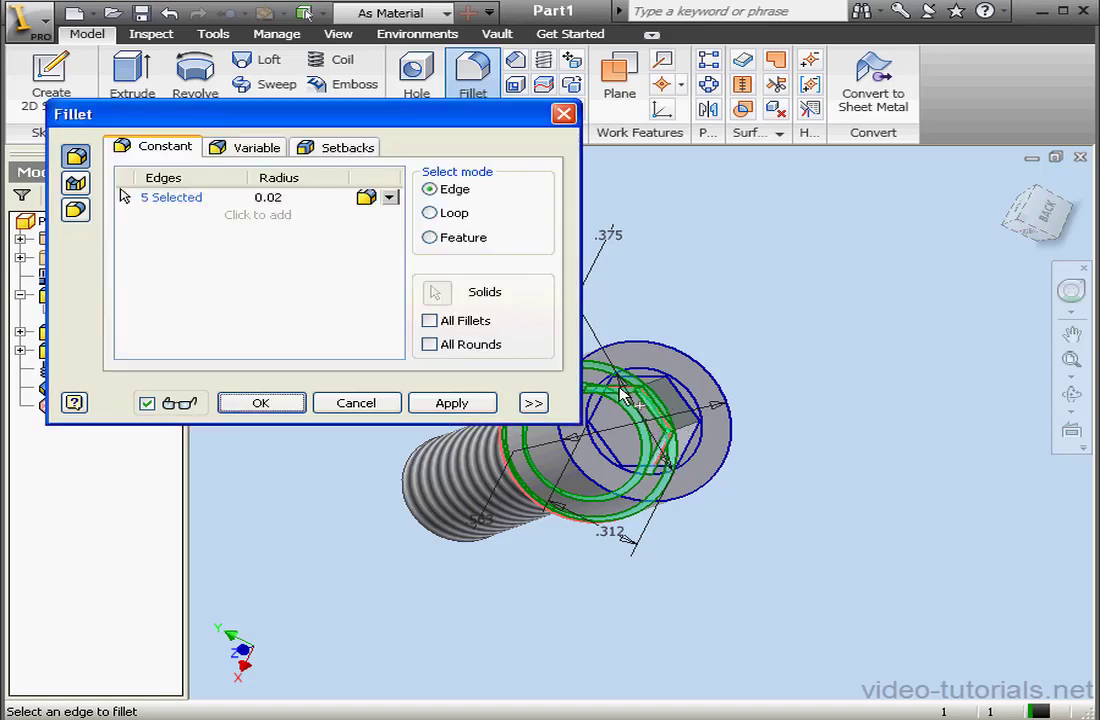
{"action": "left_click", "coordinate": [1072, 396]}
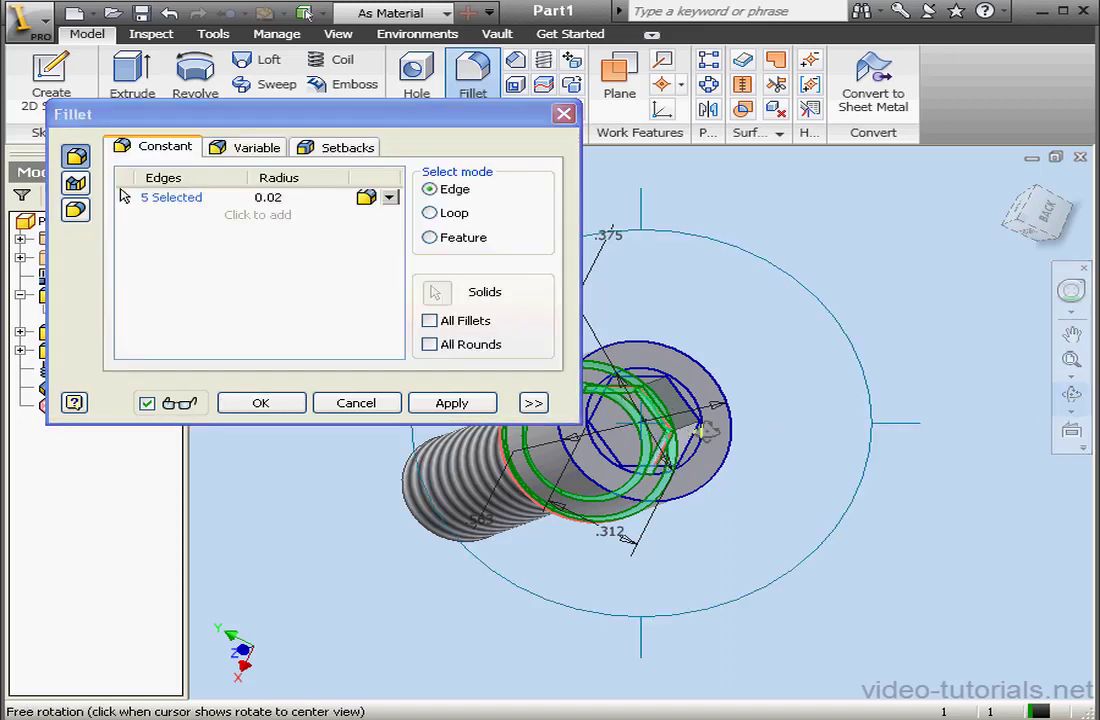
{"action": "left_click_drag", "start_coordinate": [650, 470], "coordinate": [525, 481]}
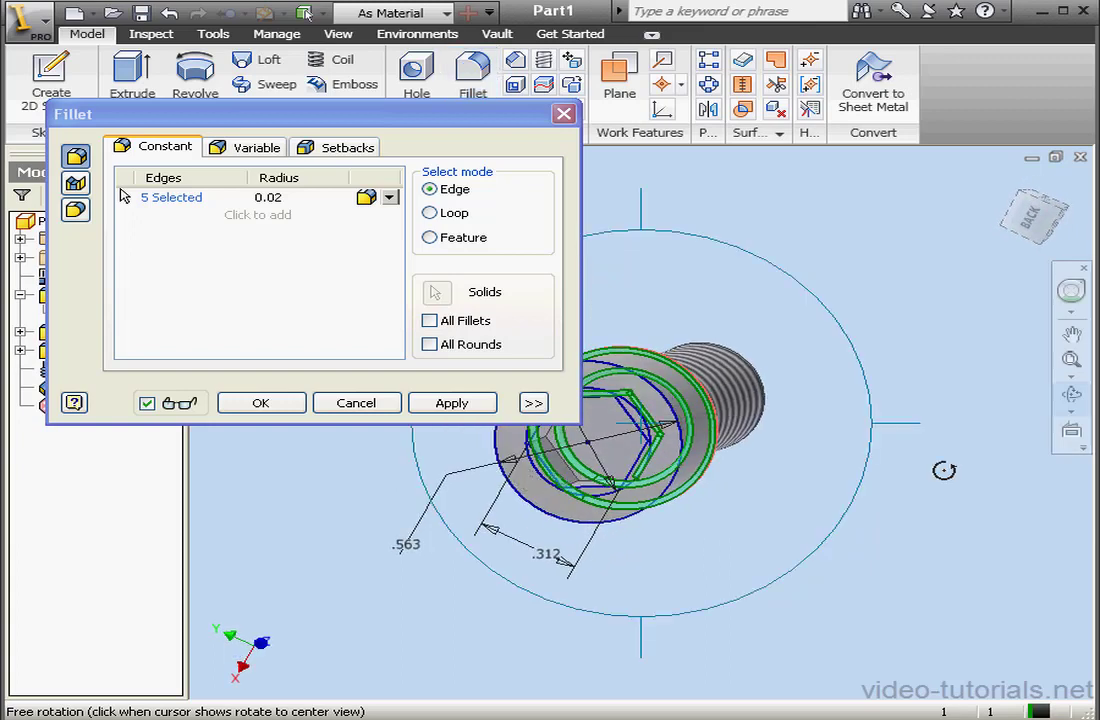
{"action": "left_click", "coordinate": [1060, 397]}
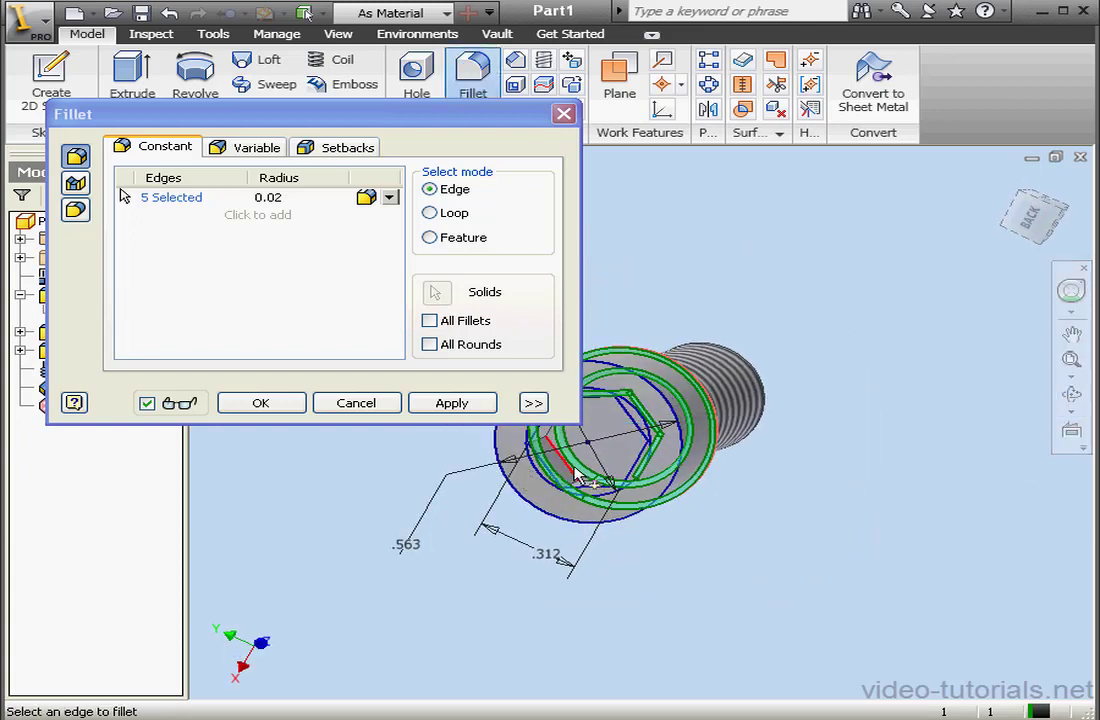
{"action": "left_click", "coordinate": [556, 438]}
{"action": "left_click", "coordinate": [609, 466]}
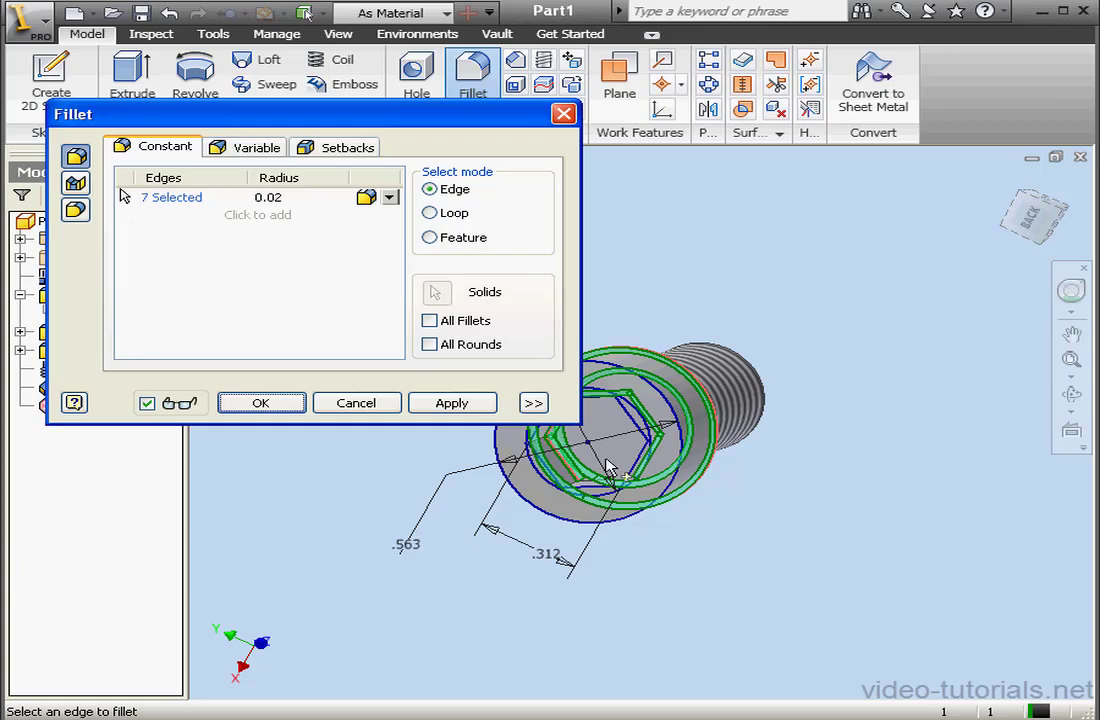
{"action": "left_click", "coordinate": [610, 483]}
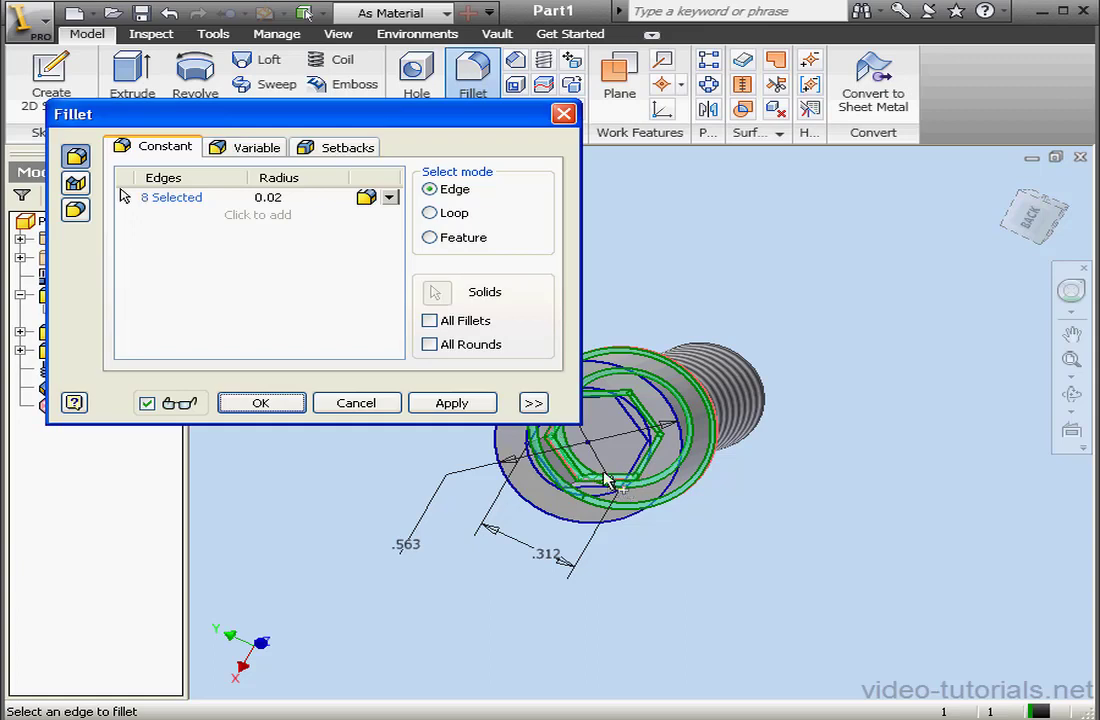
{"action": "left_click", "coordinate": [296, 406]}
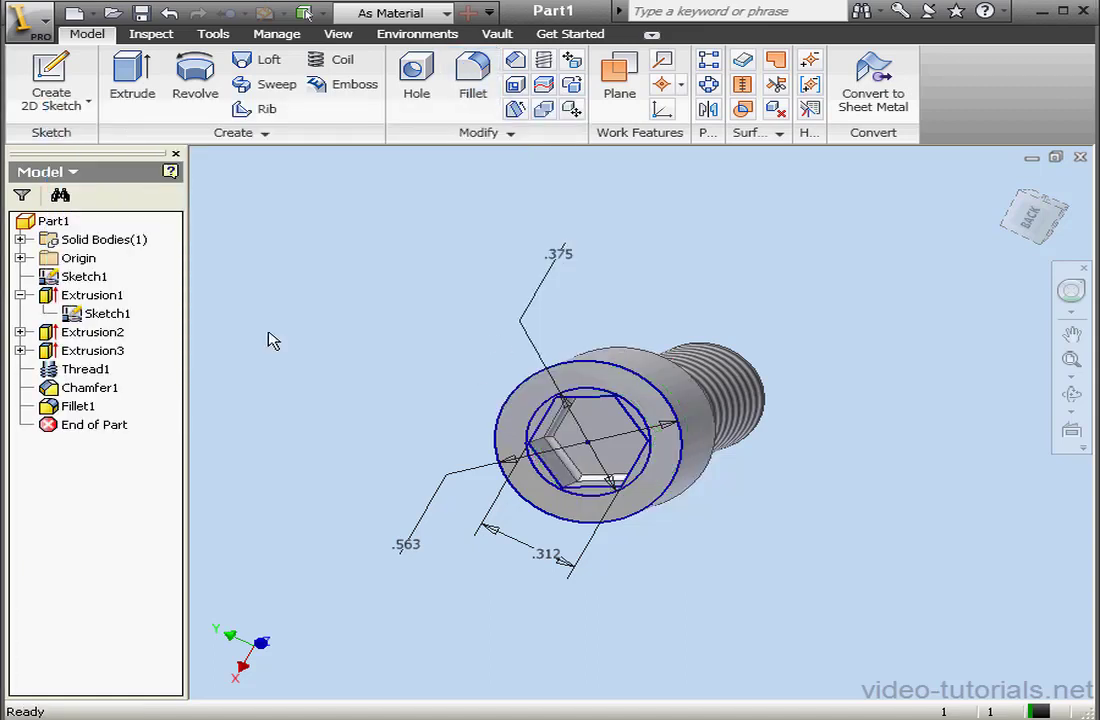
Hide Sketch1's dimensions and set up a chamfer with a 0.04 distance.
{"action": "right_click", "coordinate": [82, 277]}
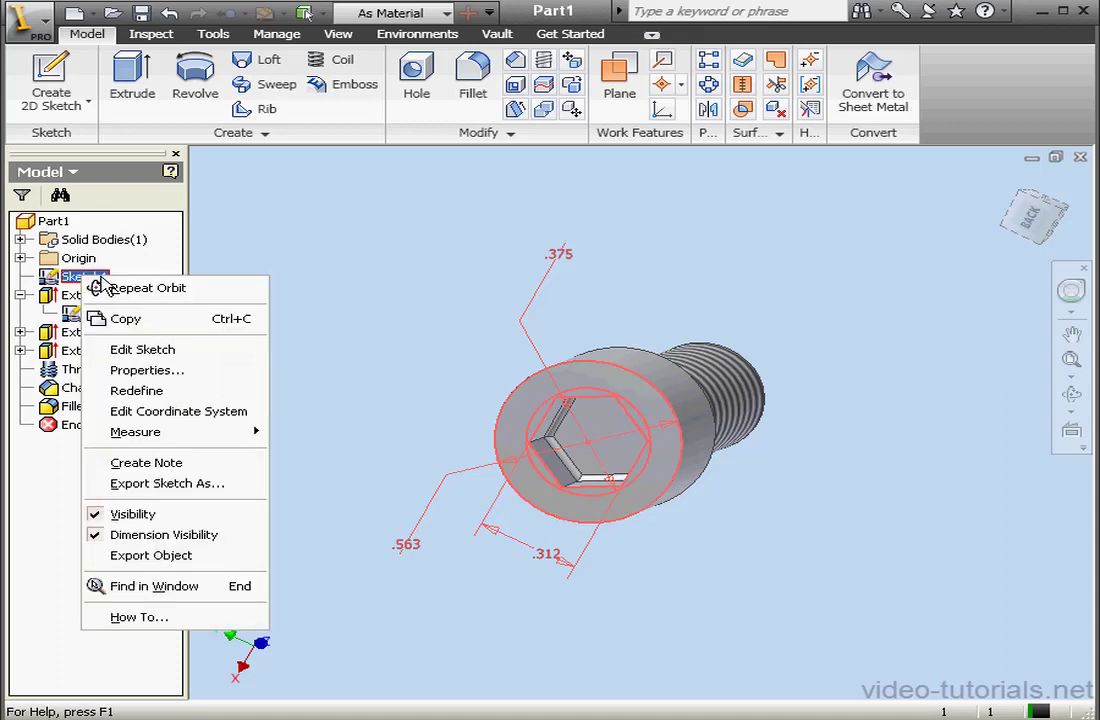
{"action": "left_click", "coordinate": [112, 515]}
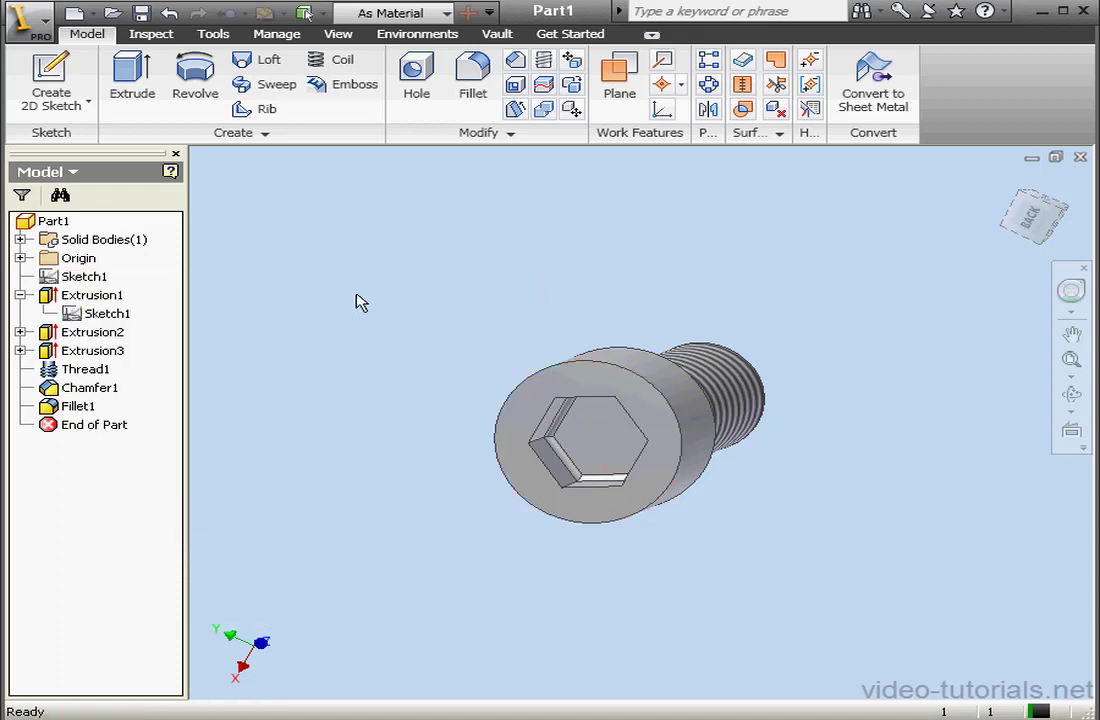
{"action": "left_click", "coordinate": [515, 60]}
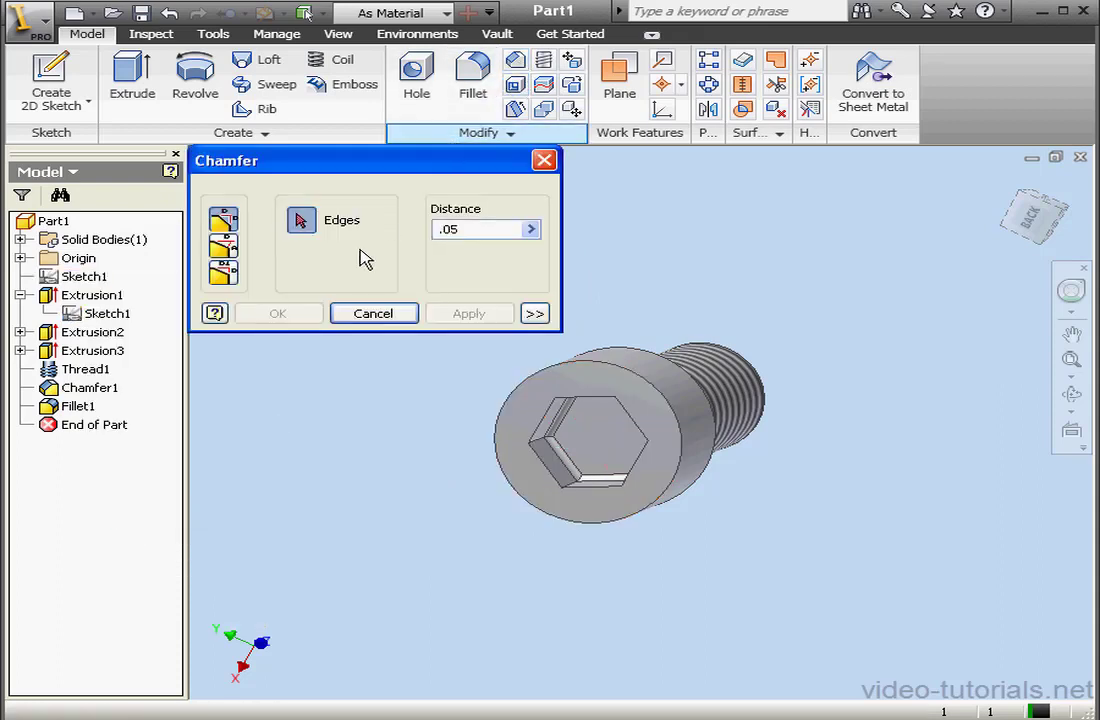
{"action": "left_click_drag", "start_coordinate": [420, 165], "coordinate": [316, 182]}
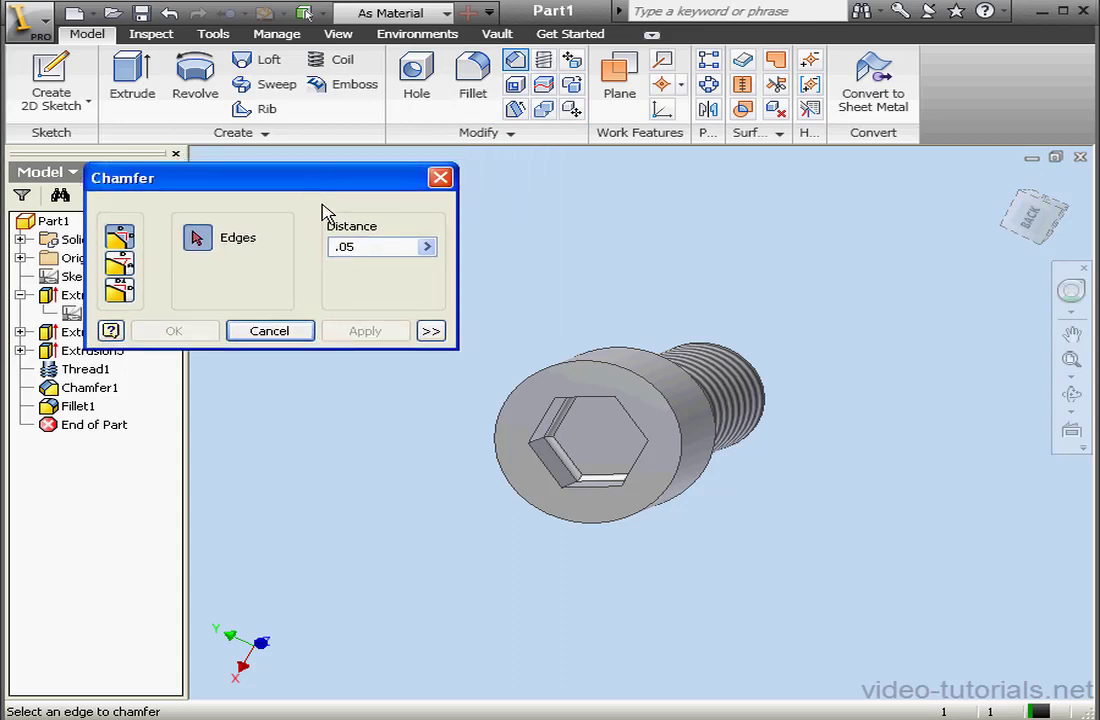
{"action": "left_click", "coordinate": [379, 246]}
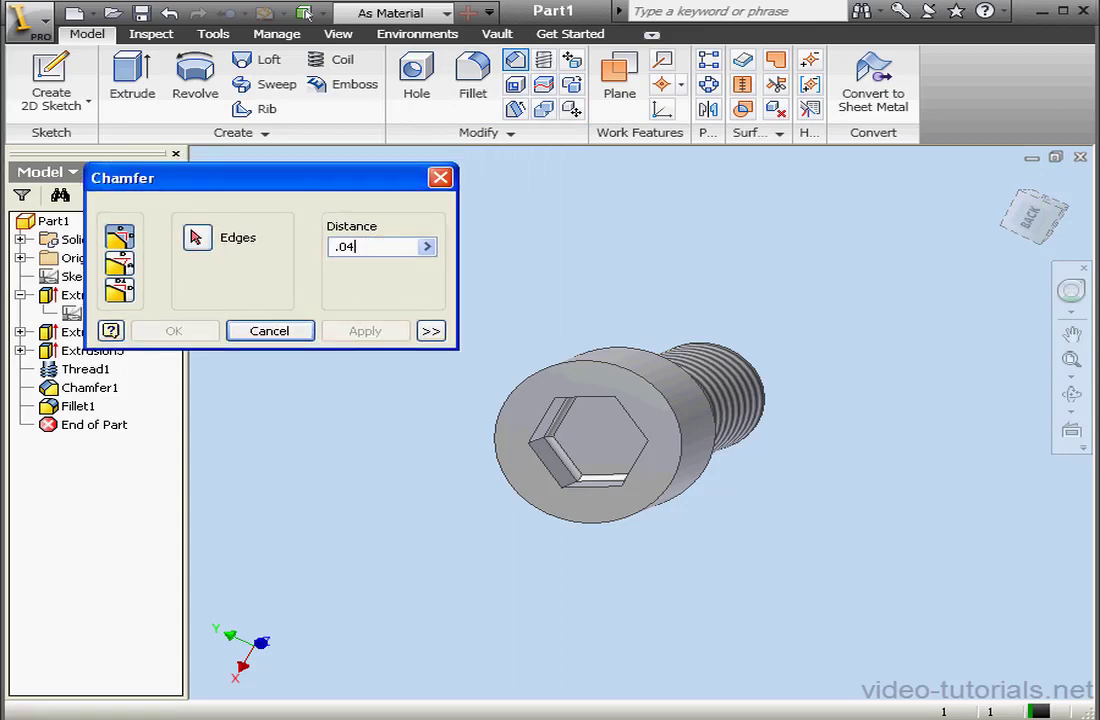
{"action": "left_click", "coordinate": [204, 243]}
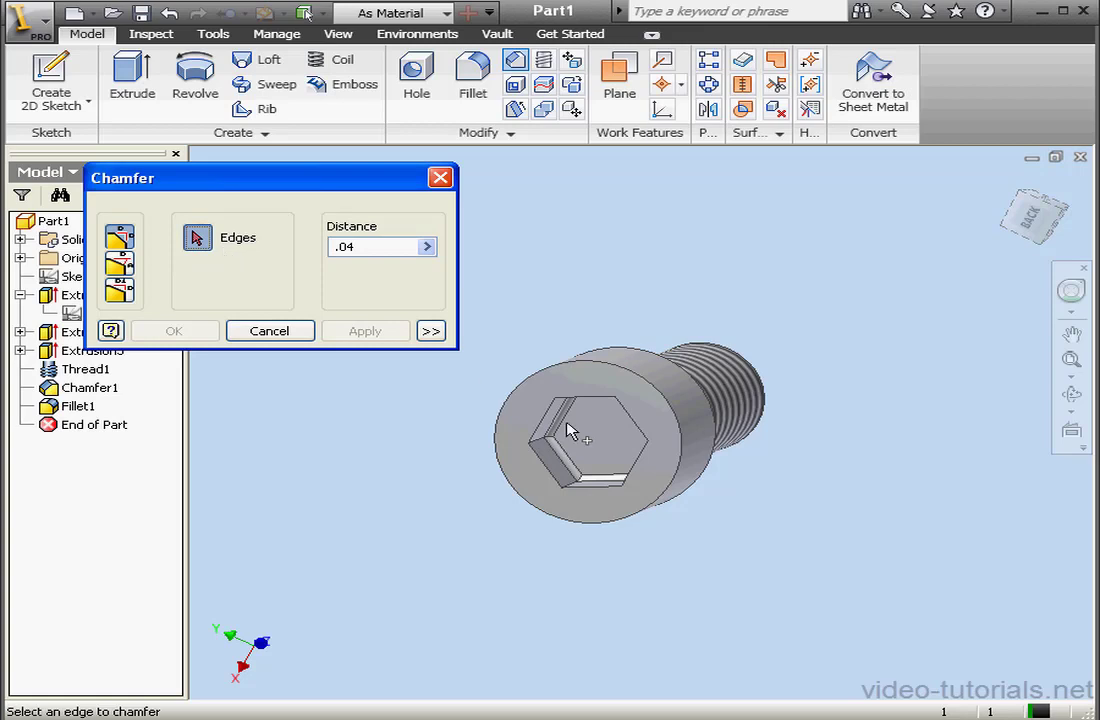
Chamfer the hex socket opening edges at 0.04, then return to the home view.
{"action": "left_click", "coordinate": [542, 425]}
{"action": "left_click", "coordinate": [595, 399]}
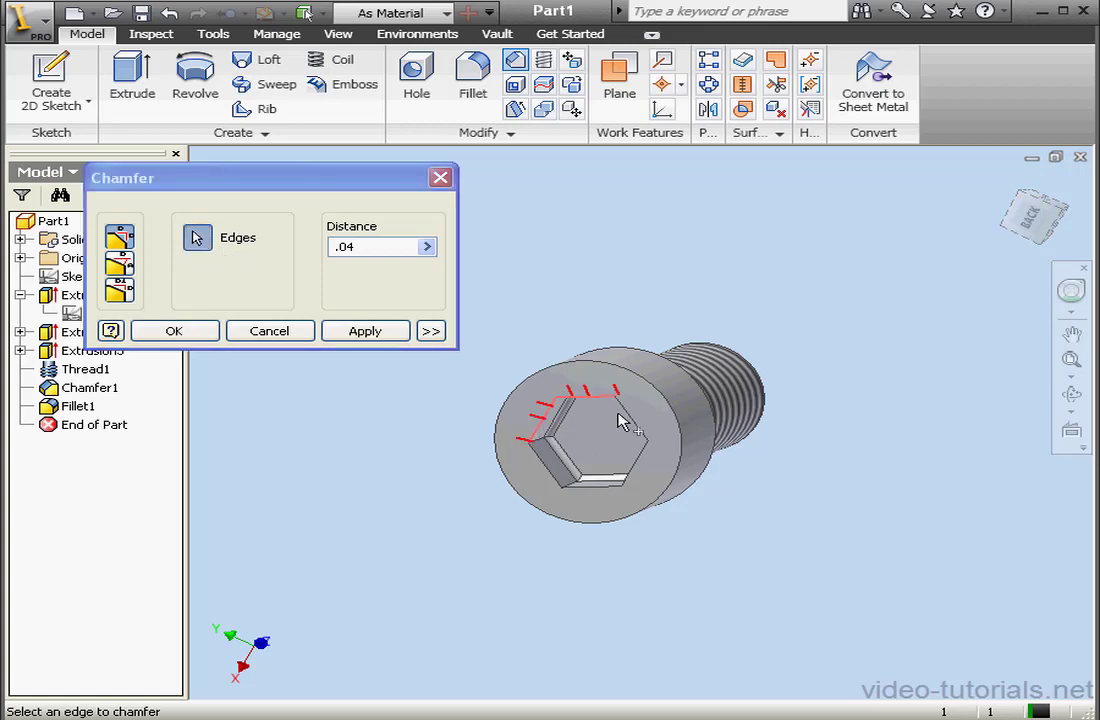
{"action": "left_click", "coordinate": [638, 427]}
{"action": "left_click", "coordinate": [643, 458]}
{"action": "left_click", "coordinate": [545, 462]}
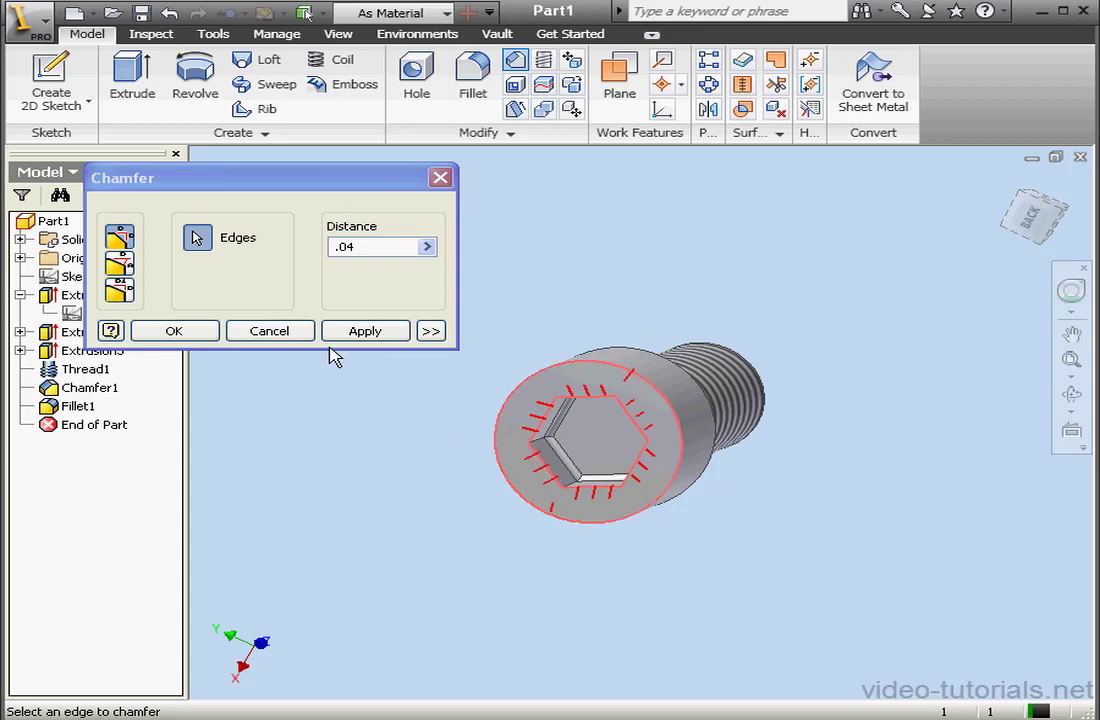
{"action": "left_click", "coordinate": [214, 330]}
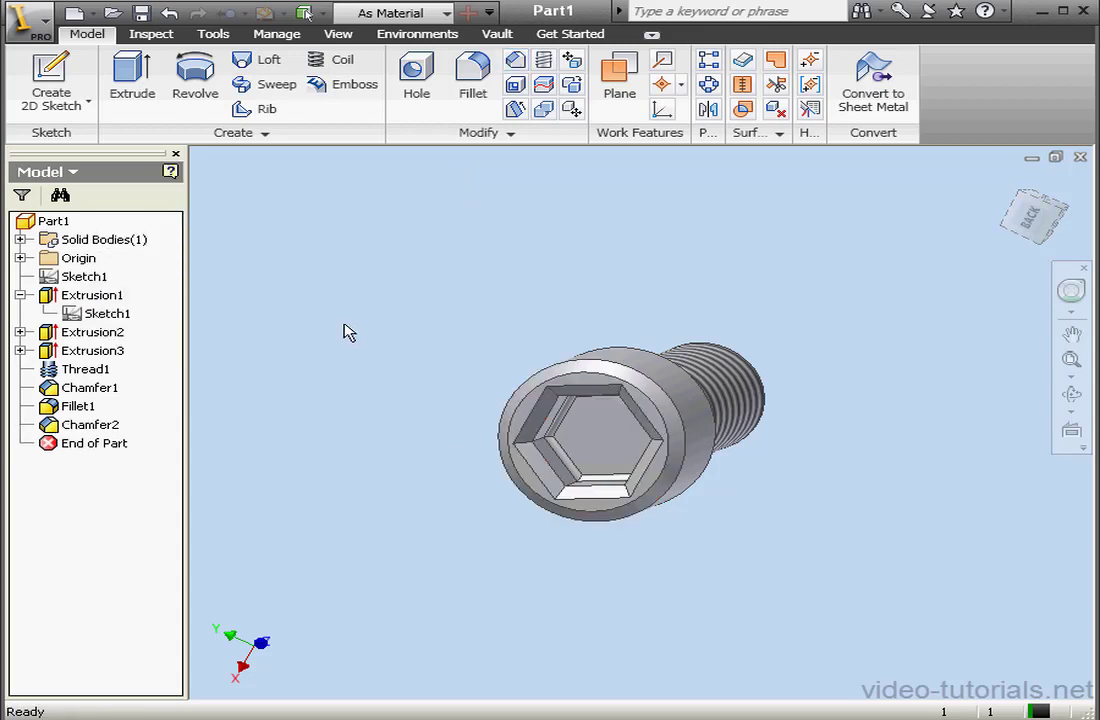
{"action": "left_click", "coordinate": [1007, 181]}
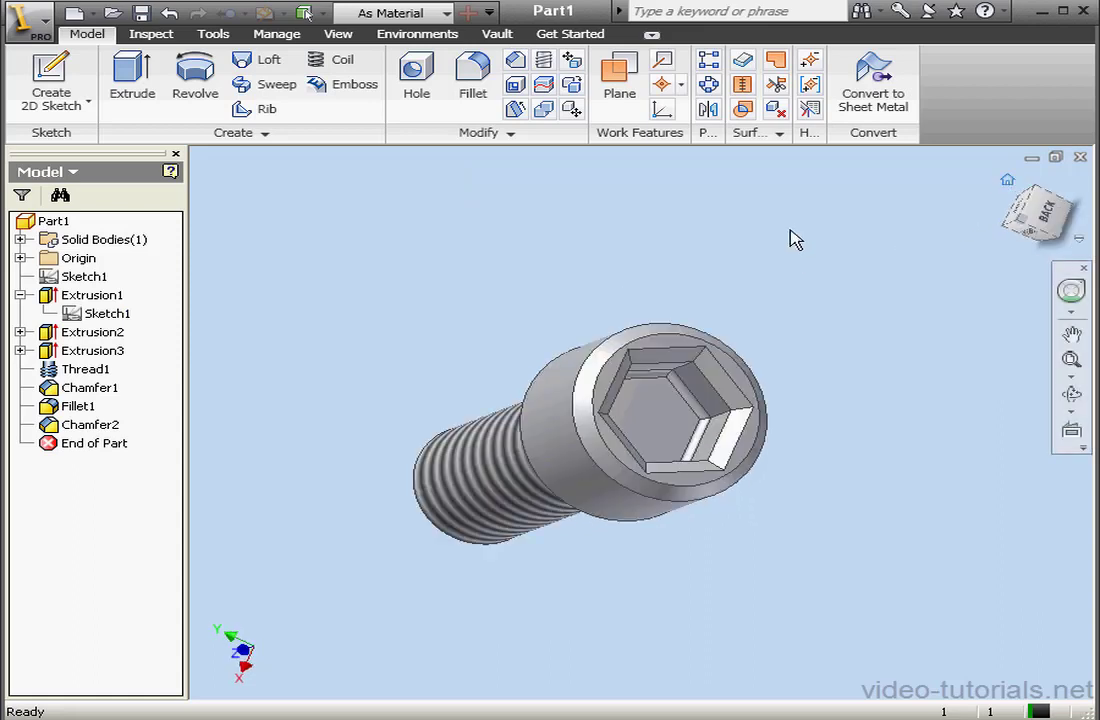